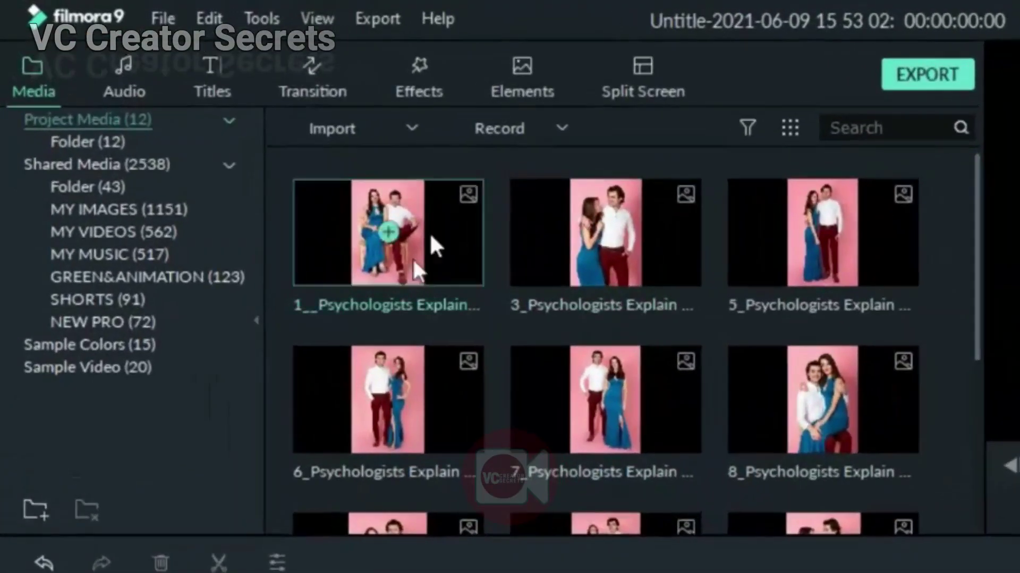
# Step: Place the 1-2-3 three-column split-screen template at the timeline start with Enable Split Screen animation unchecked
pyautogui.moveTo(439, 342); pyautogui.dragTo(614, 375)
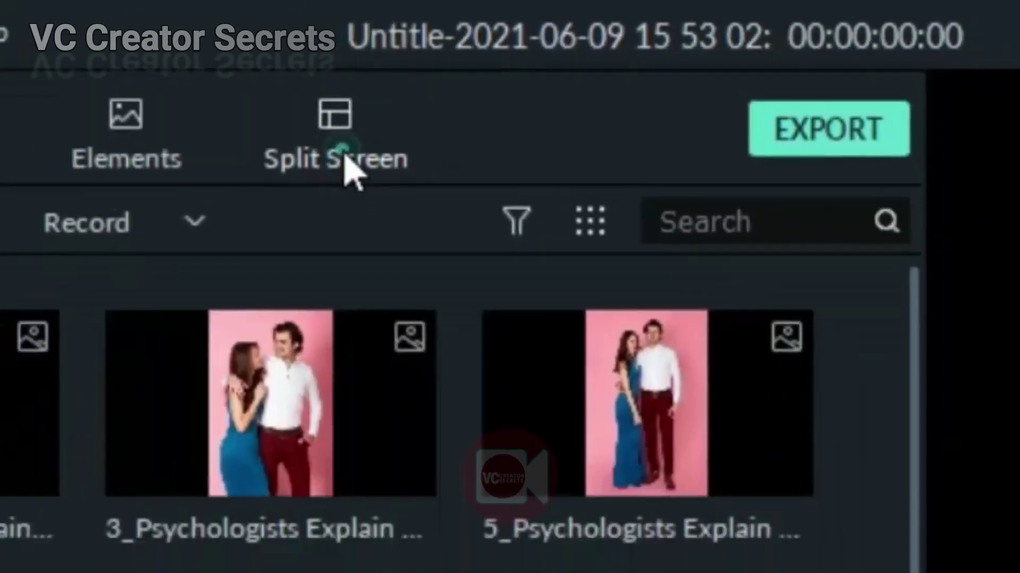
pyautogui.click(325, 263)
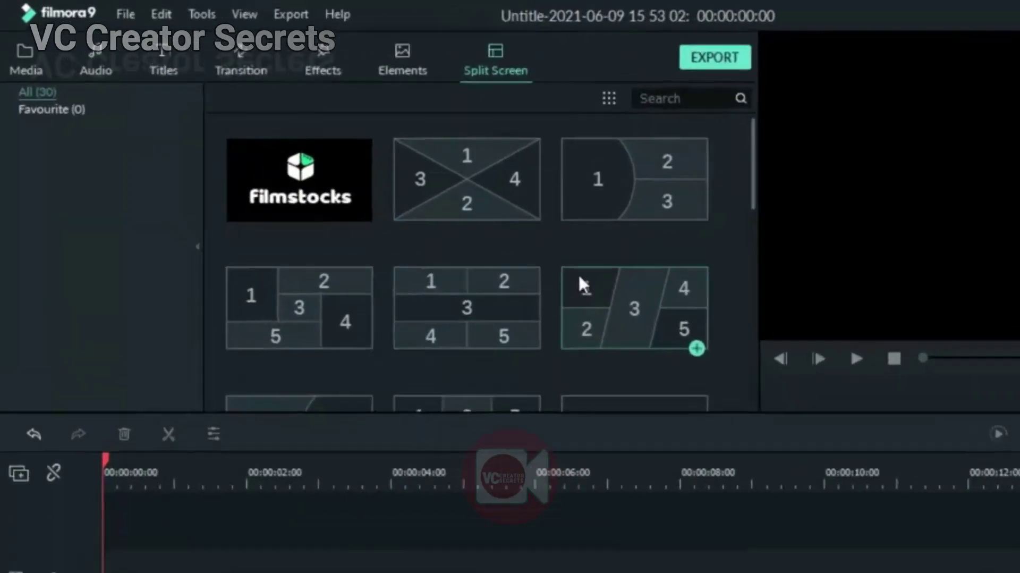
pyautogui.scroll(-2, 423, 201)
pyautogui.scroll(-6, 725, 347)
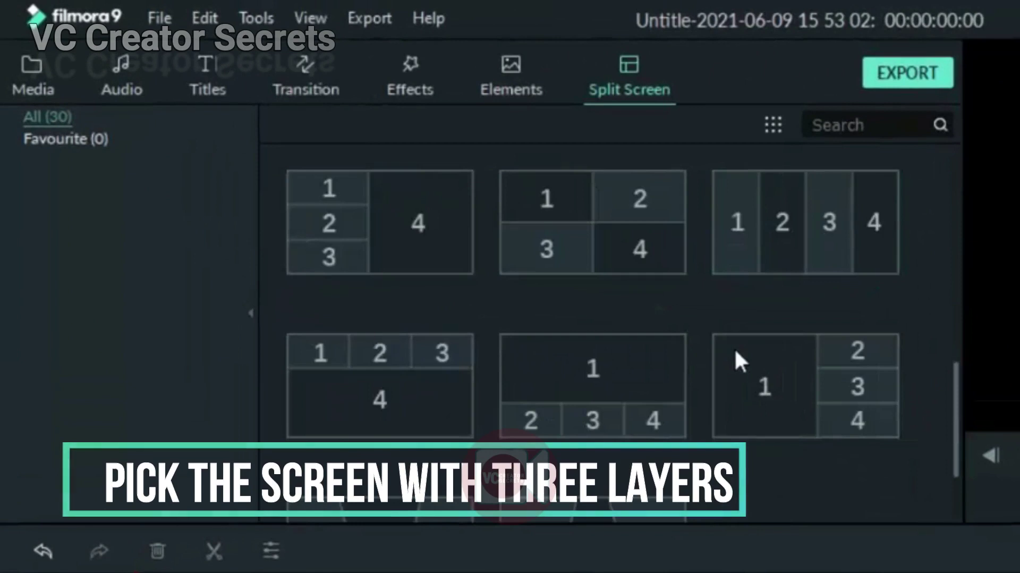
pyautogui.scroll(-4, 736, 356)
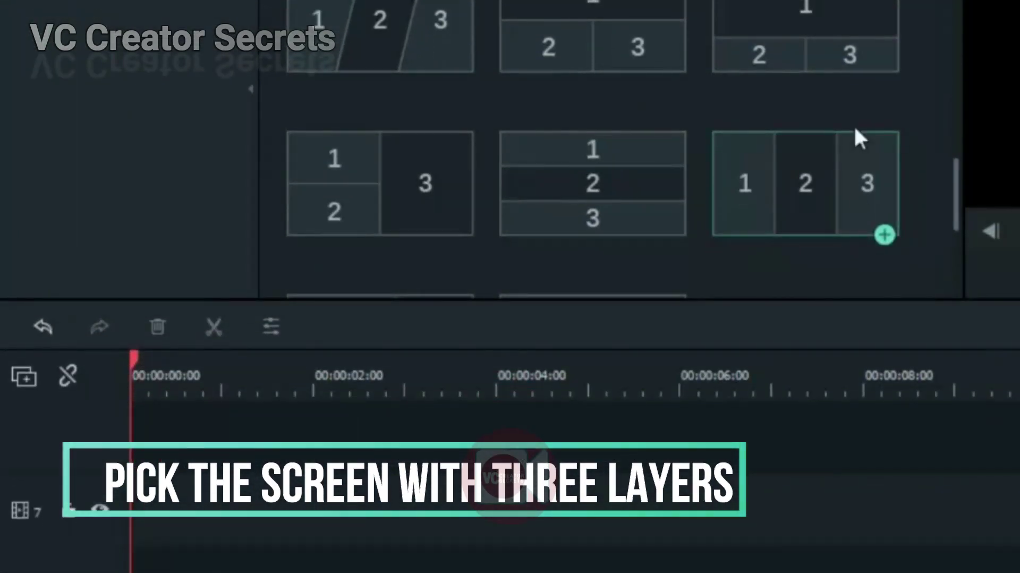
pyautogui.moveTo(840, 187); pyautogui.dragTo(430, 557)
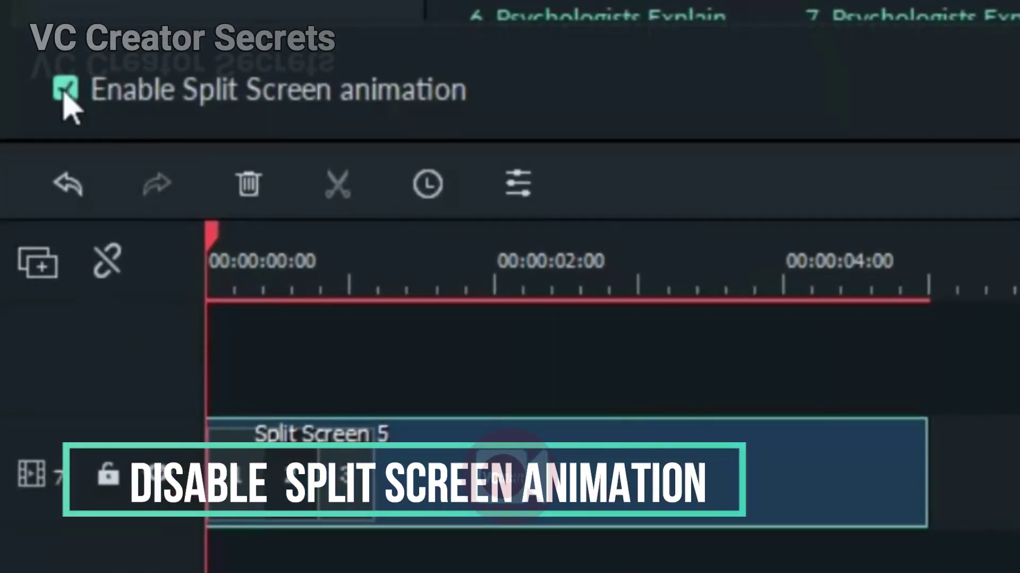
pyautogui.click(65, 89)
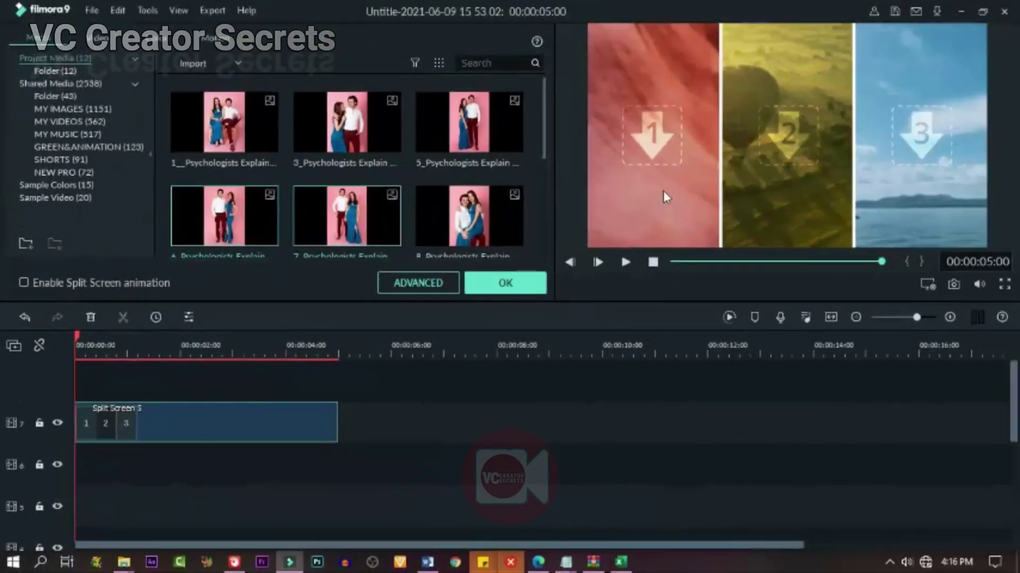
# Step: Put the first couple photo in the left panel and the third photo in the right panel
pyautogui.moveTo(656, 192)
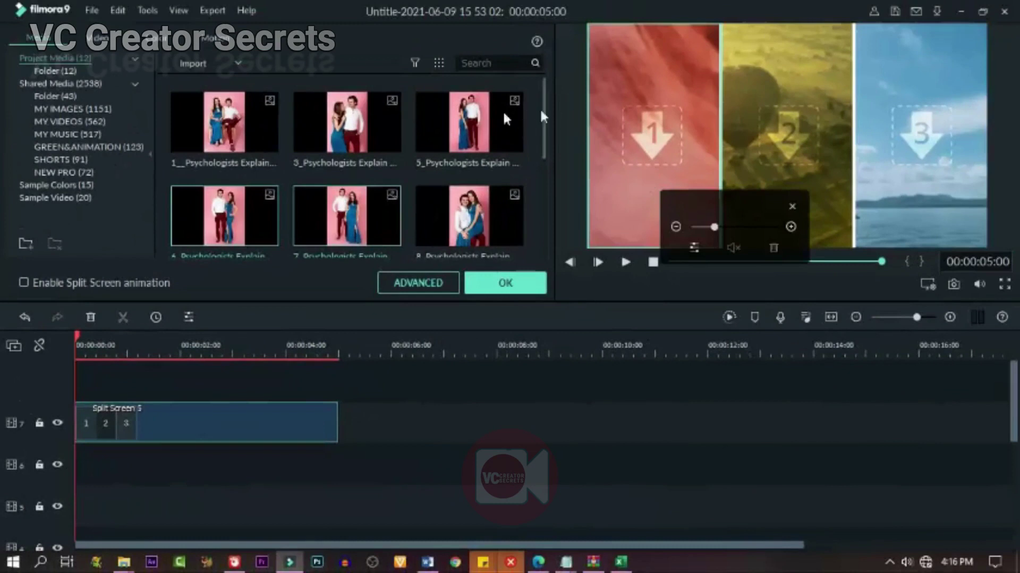
pyautogui.moveTo(250, 135); pyautogui.dragTo(642, 168)
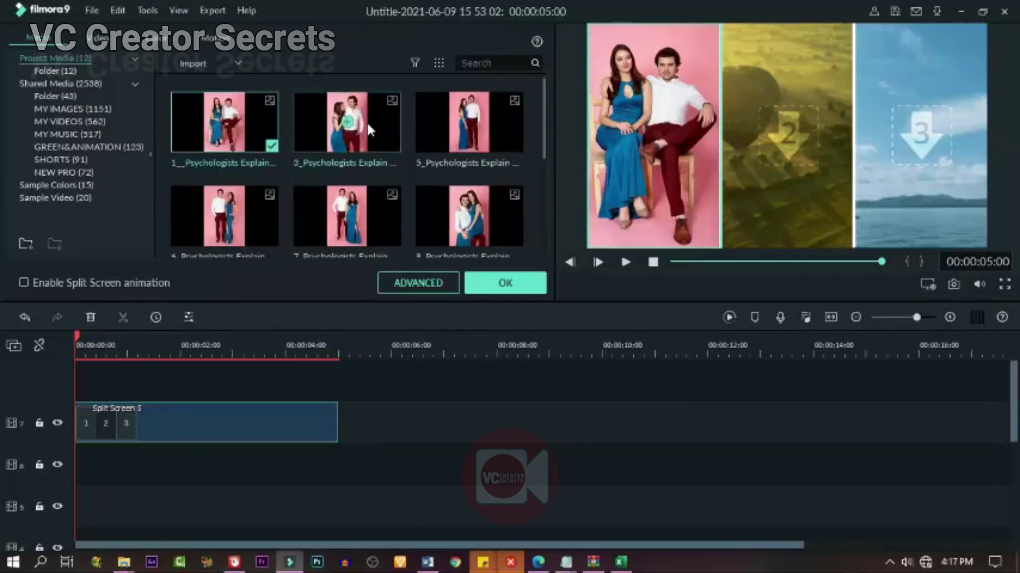
pyautogui.moveTo(369, 122); pyautogui.dragTo(914, 164)
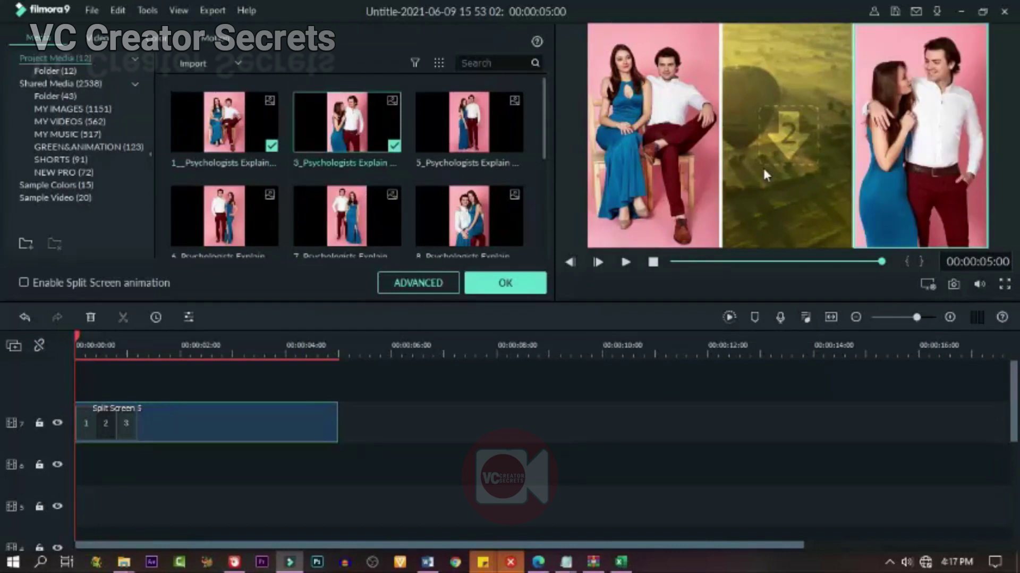
# Step: Fill the middle panel with the Gradient 3 sample colour and resize the left panel's photo
pyautogui.click(61, 186)
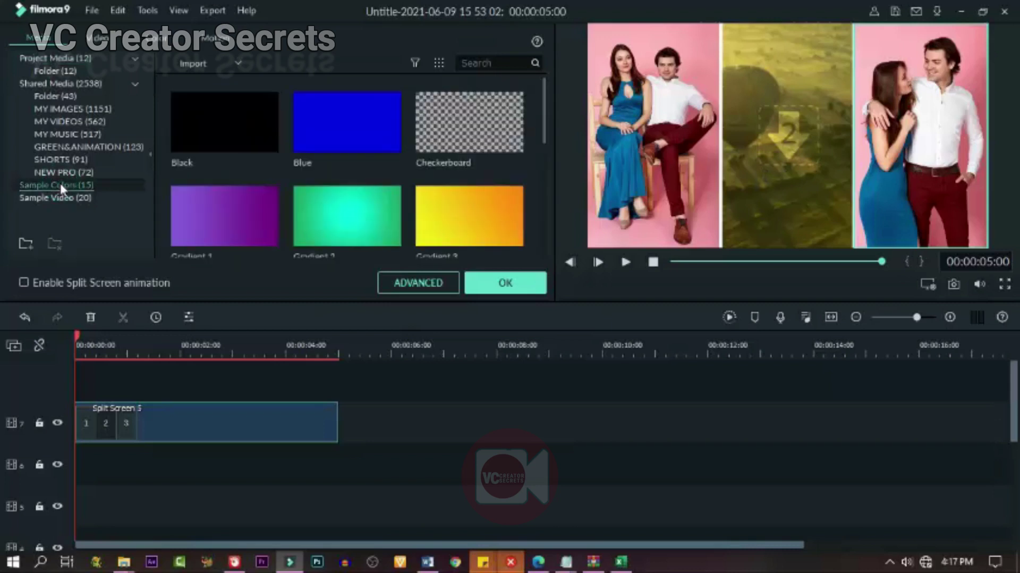
pyautogui.moveTo(454, 209); pyautogui.dragTo(786, 168)
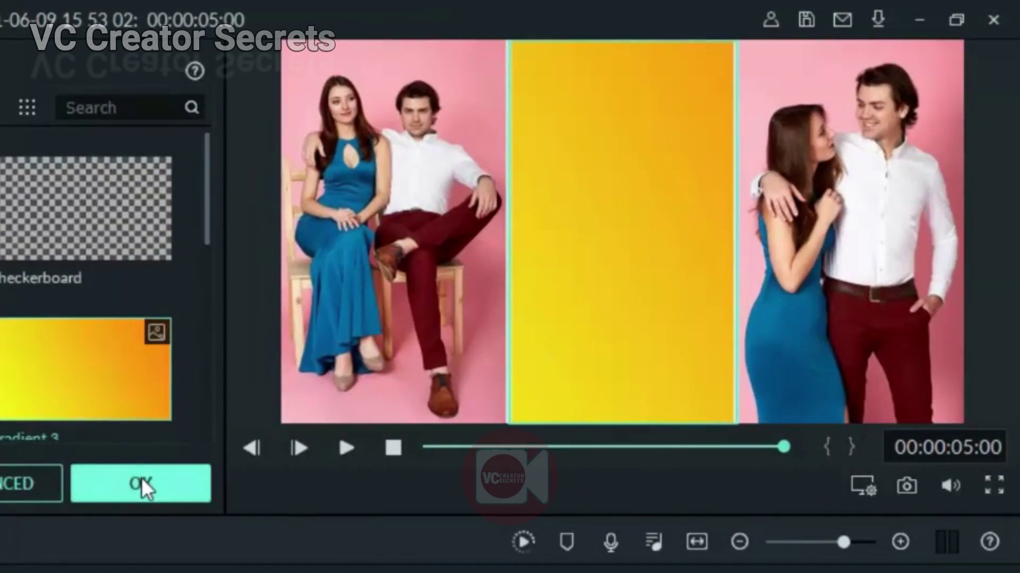
pyautogui.click(459, 295)
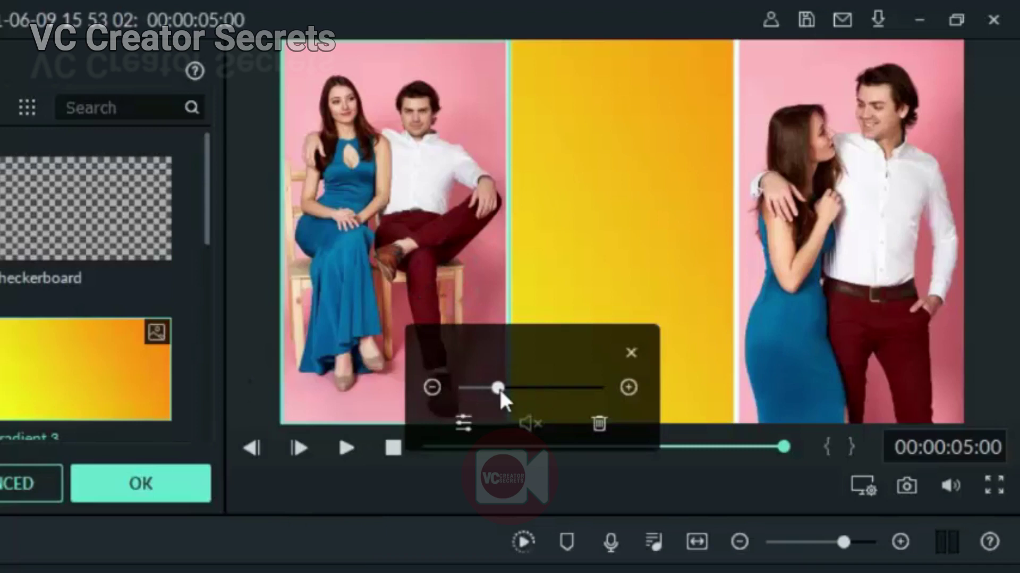
pyautogui.moveTo(499, 387)
pyautogui.mouseDown()
pyautogui.moveTo(572, 388)
pyautogui.moveTo(476, 391)
pyautogui.moveTo(513, 391)
pyautogui.moveTo(502, 387)
pyautogui.mouseUp()
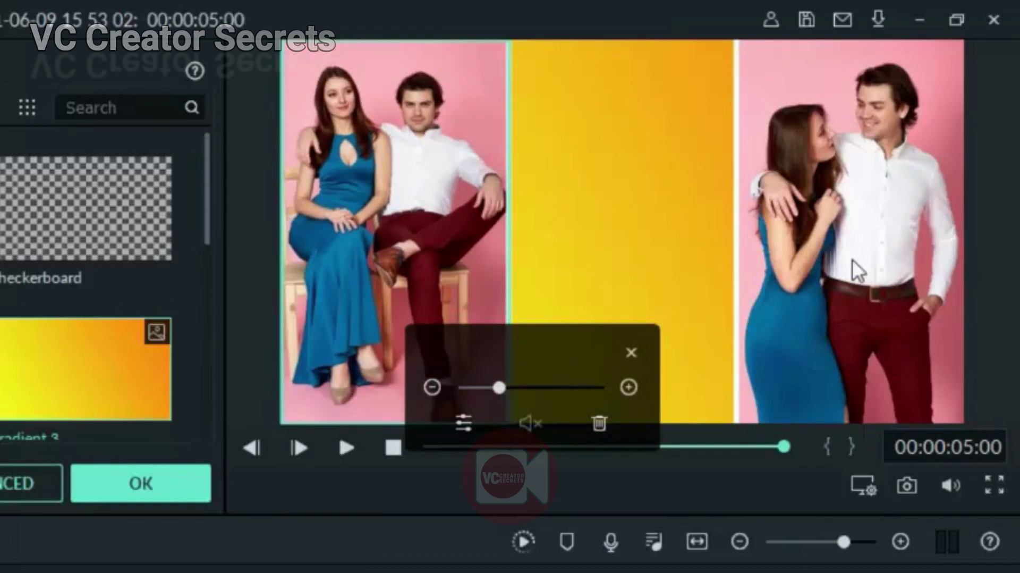
# Step: Delete and restore the right panel's photo with Ctrl+Z, then confirm the split-screen setup with OK
pyautogui.click(832, 344)
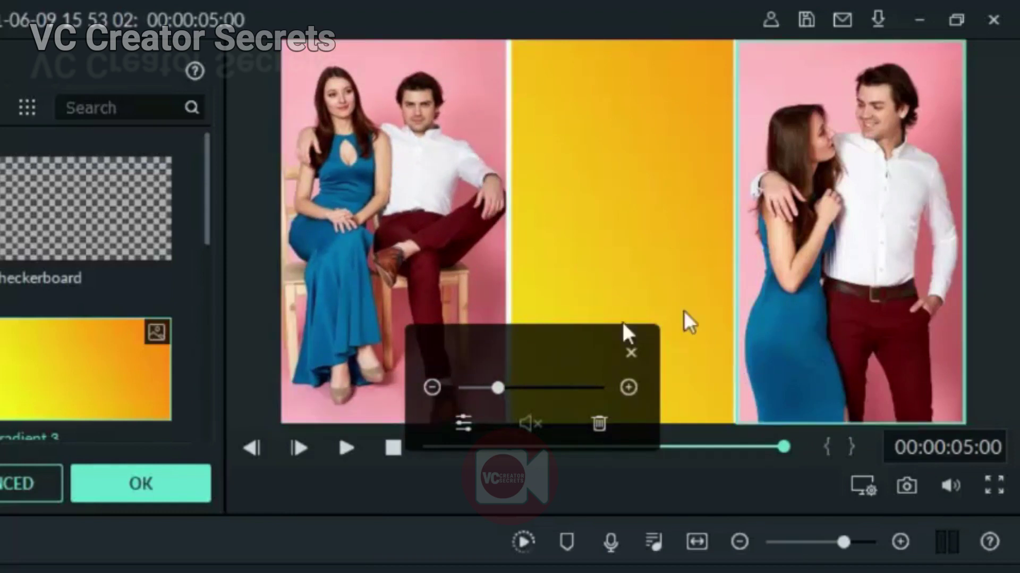
pyautogui.click(600, 421)
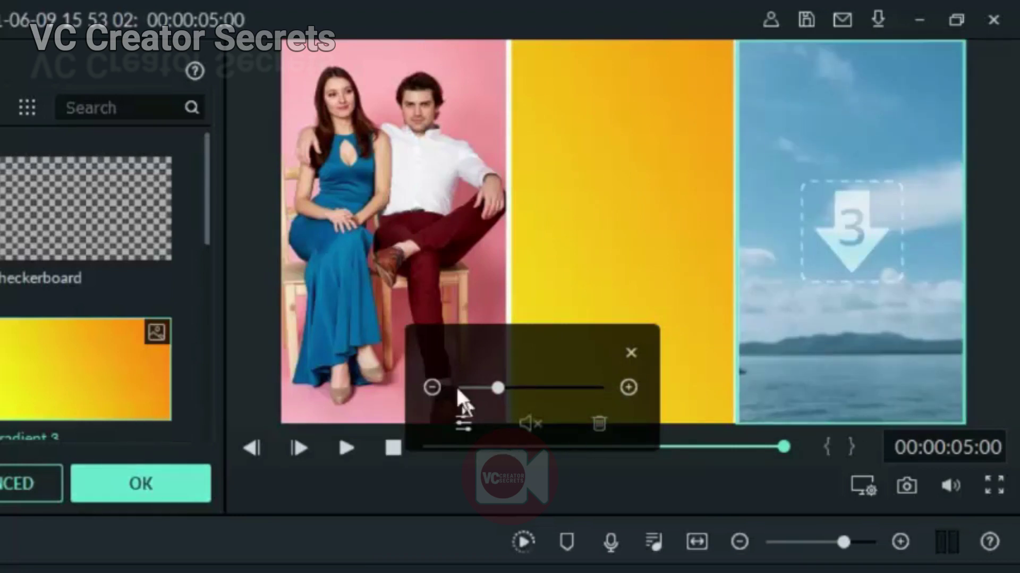
pyautogui.hotkey('ctrl', 'z')
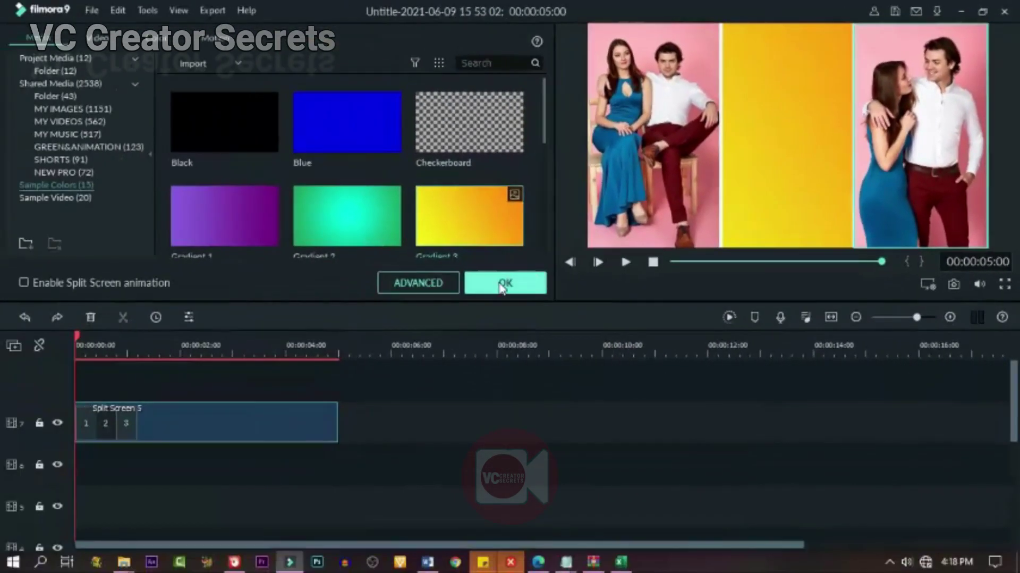
pyautogui.click(504, 284)
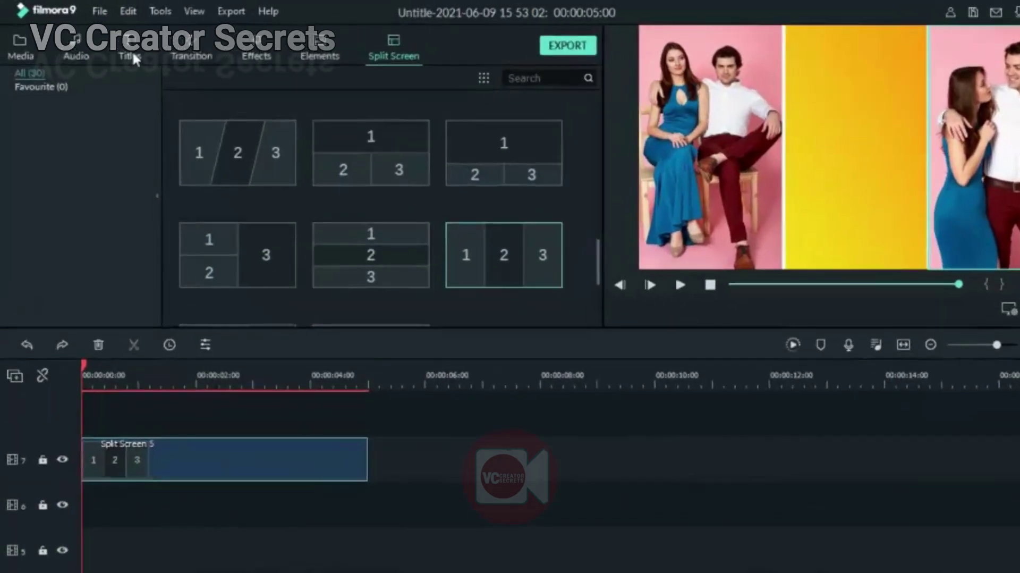
# Step: Add the Title 29 text clip at the timeline start above the split screen and open it
pyautogui.click(125, 50)
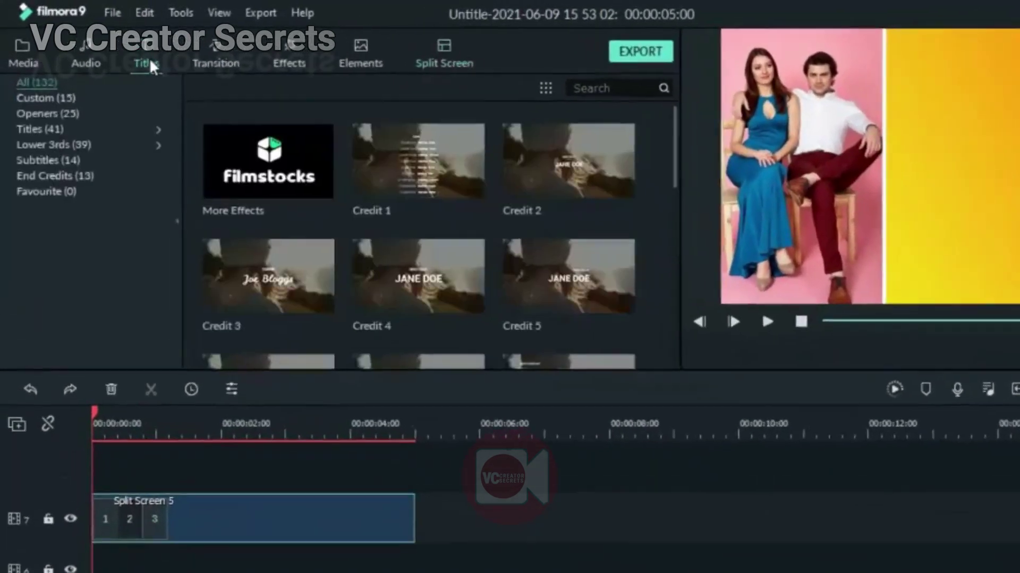
pyautogui.click(29, 132)
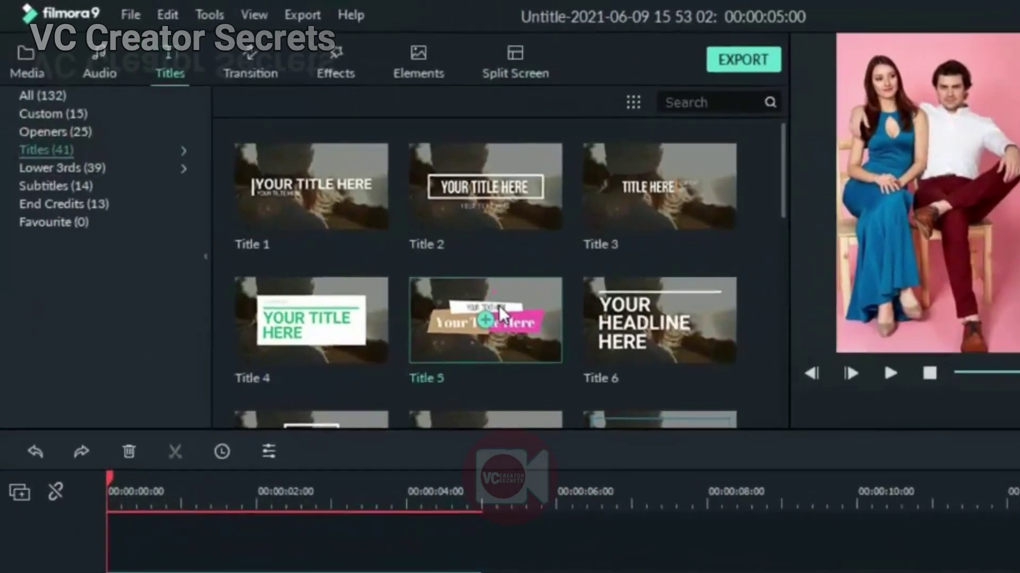
pyautogui.scroll(-10, 443, 275)
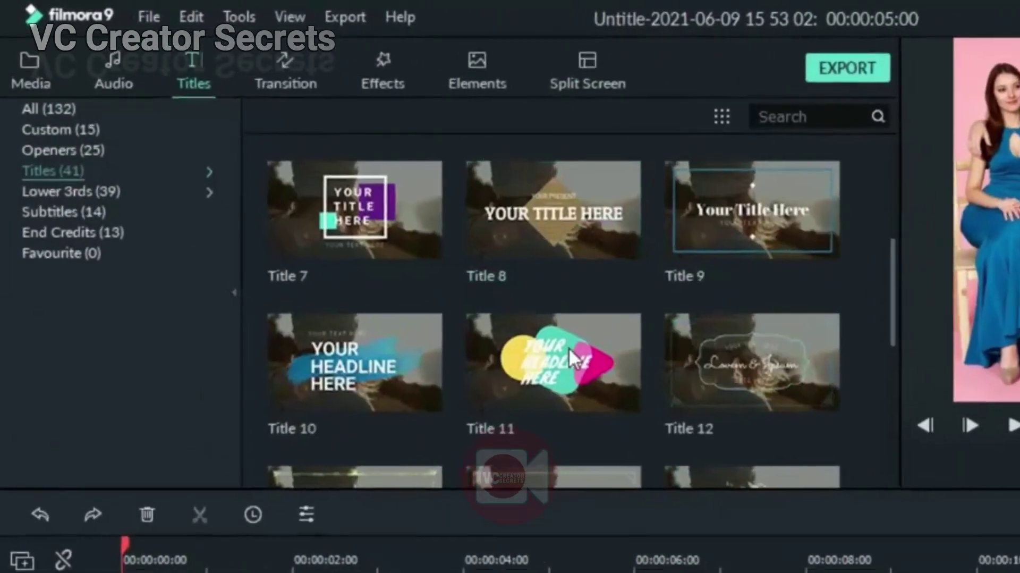
pyautogui.scroll(-6, 573, 350)
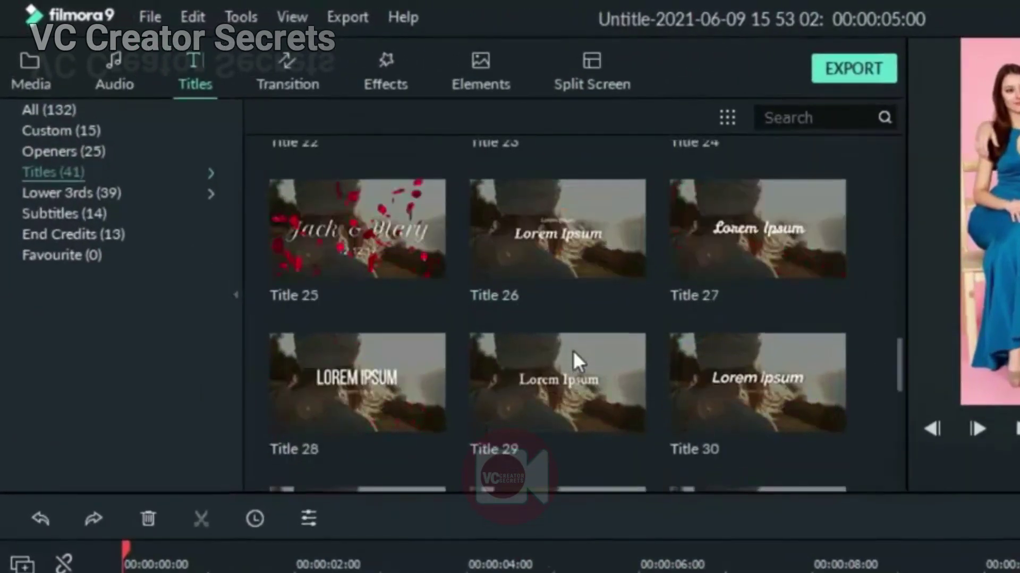
pyautogui.moveTo(558, 379); pyautogui.dragTo(178, 572)
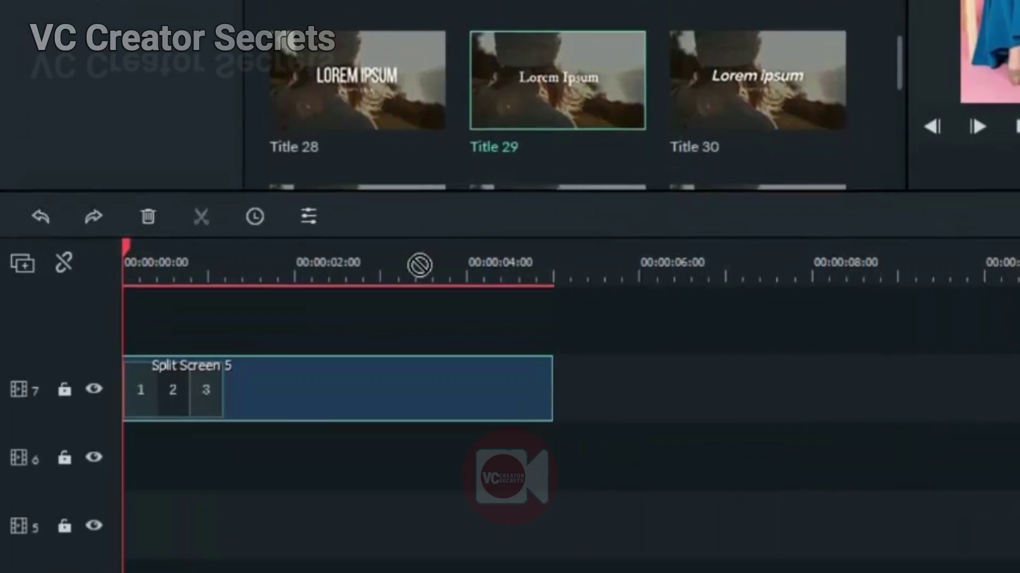
pyautogui.moveTo(178, 348); pyautogui.dragTo(112, 337)
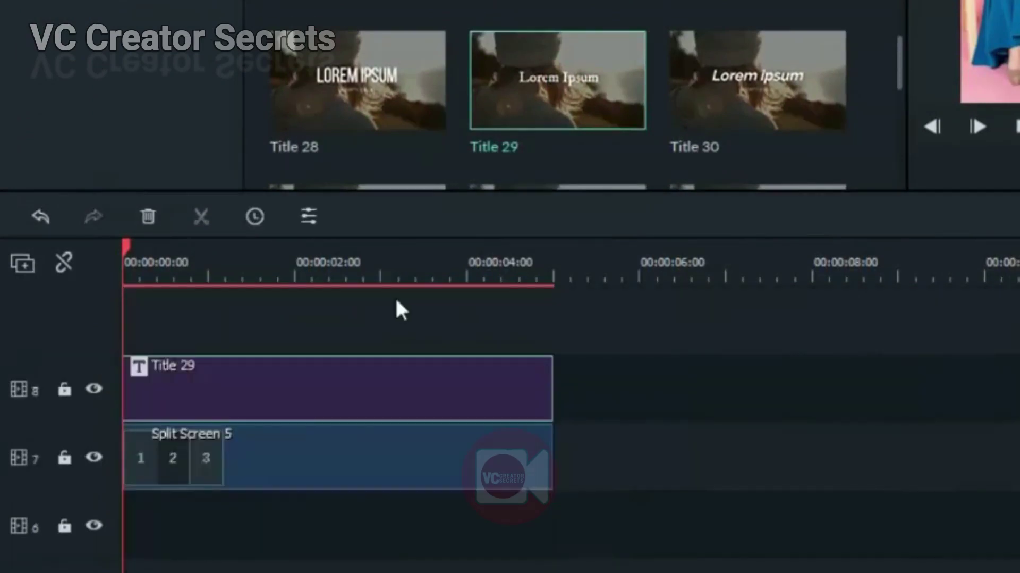
pyautogui.doubleClick(368, 389)
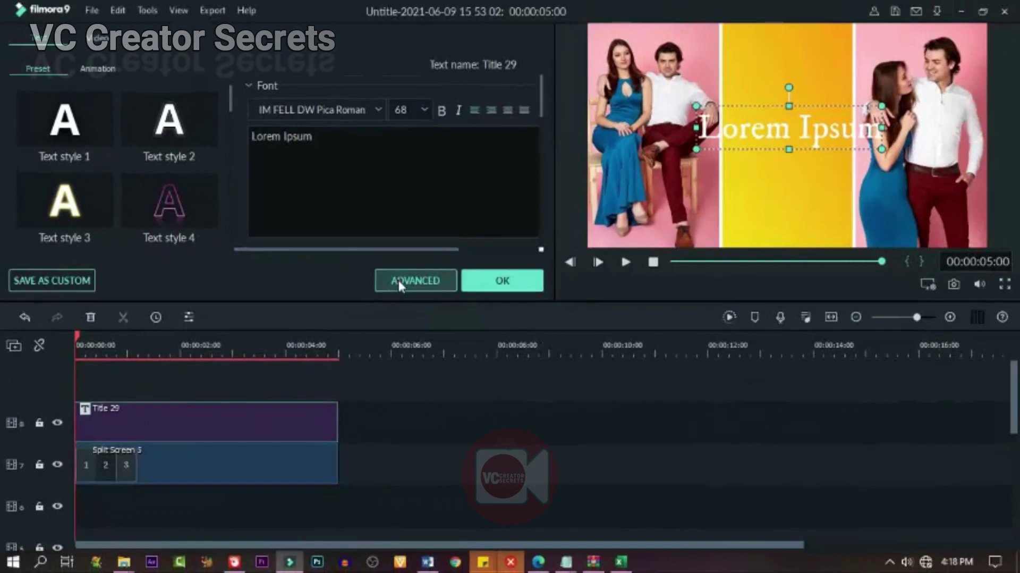
# Step: In the advanced text editor, make the Lorem Ipsum title text black
pyautogui.click(400, 280)
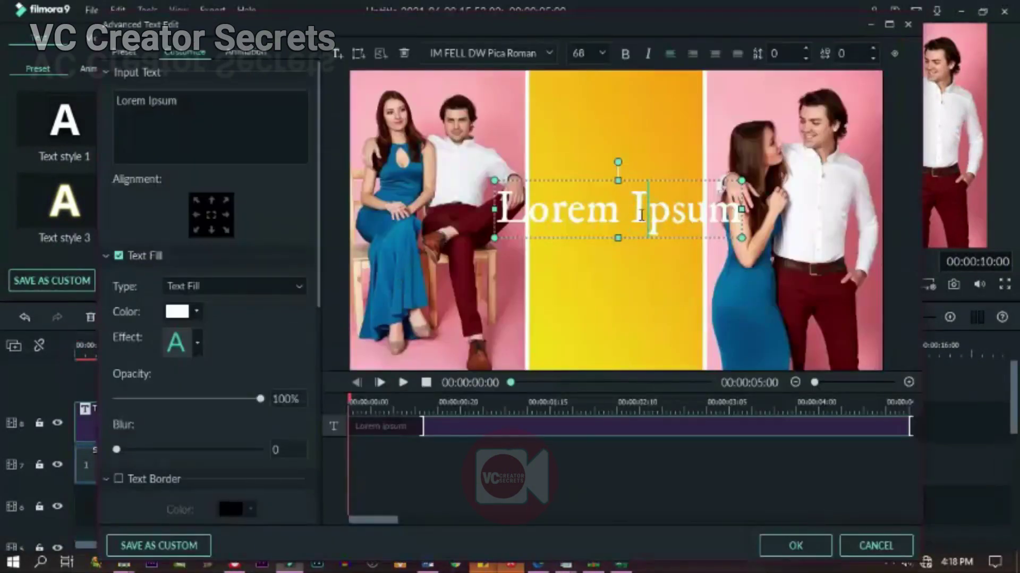
pyautogui.doubleClick(641, 219)
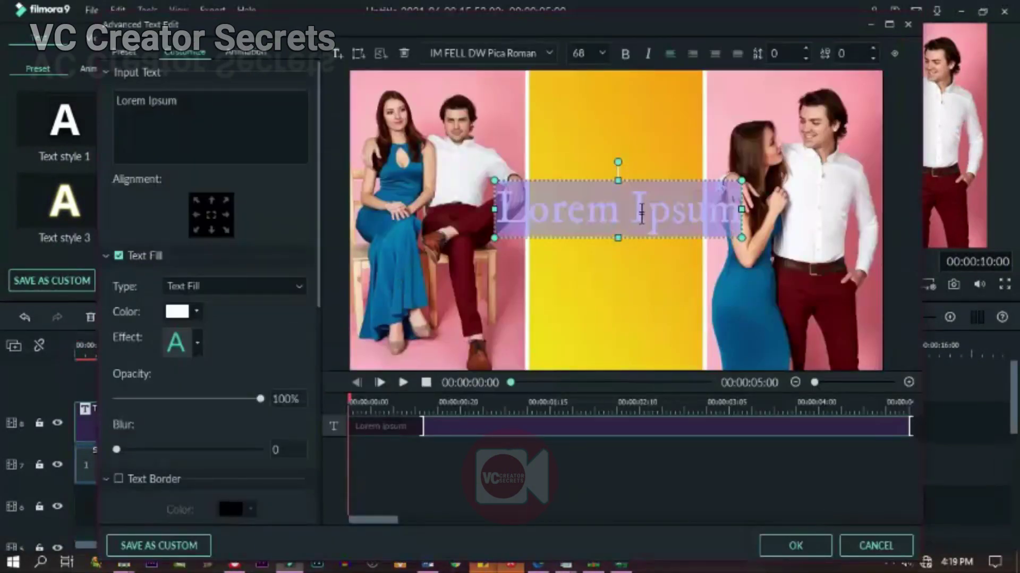
pyautogui.click(197, 311)
pyautogui.click(167, 380)
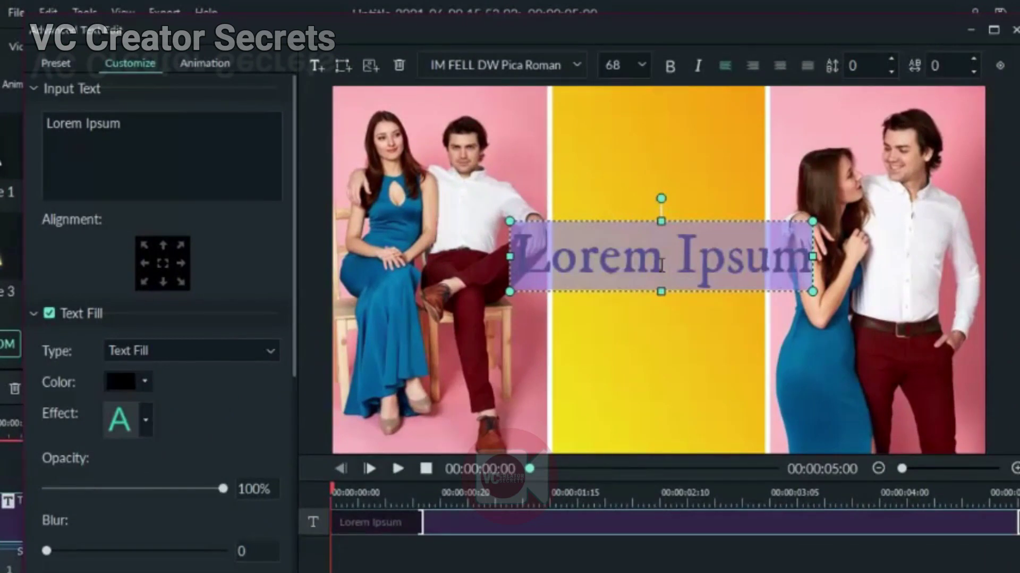
# Step: Paste the copied title over the placeholder and break lines after 'How to' and 'Happy'
pyautogui.click(141, 125)
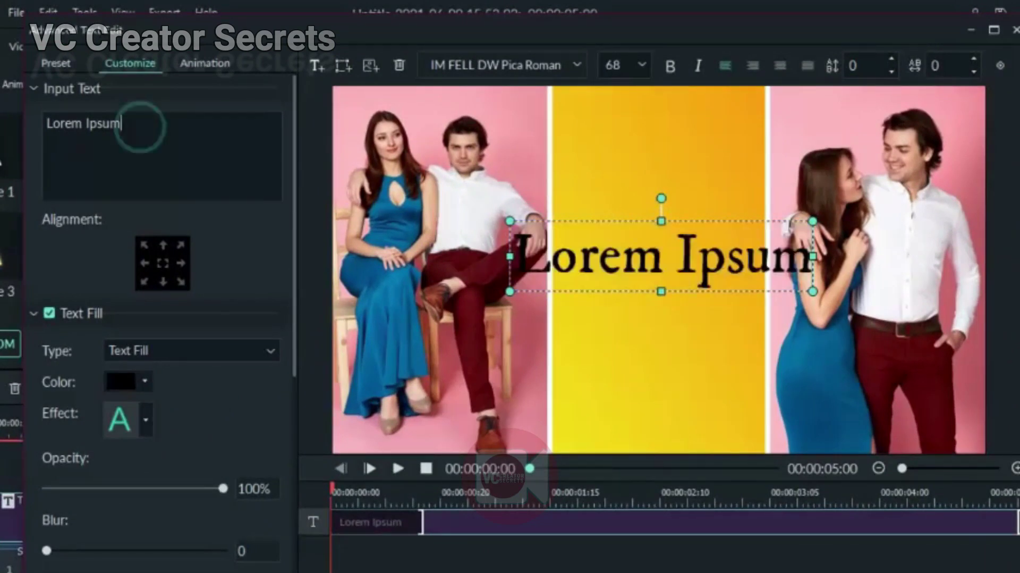
pyautogui.hotkey('ctrl', 'a')
pyautogui.rightClick(91, 126)
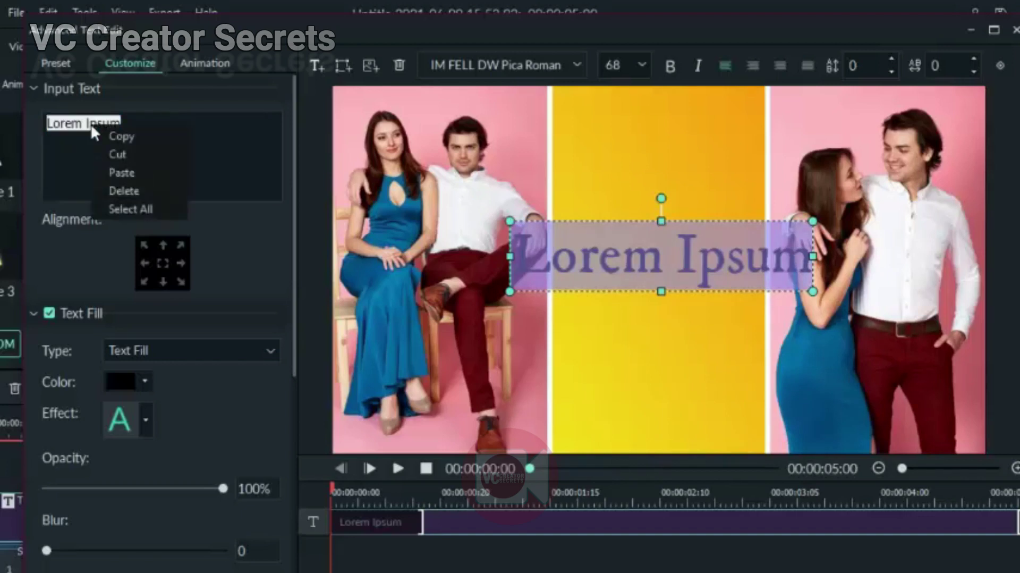
pyautogui.click(132, 173)
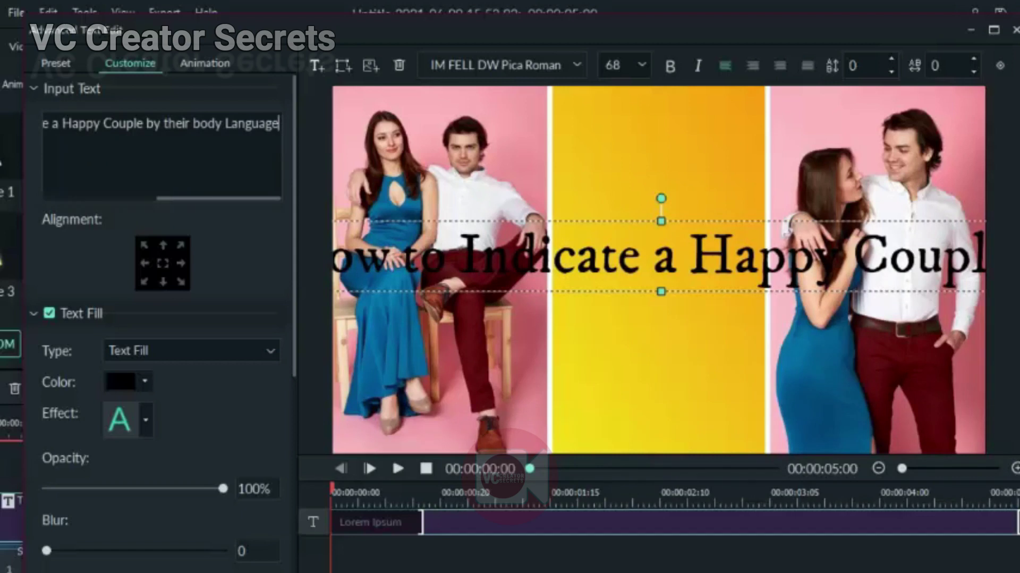
pyautogui.click(459, 254)
pyautogui.press('Return')
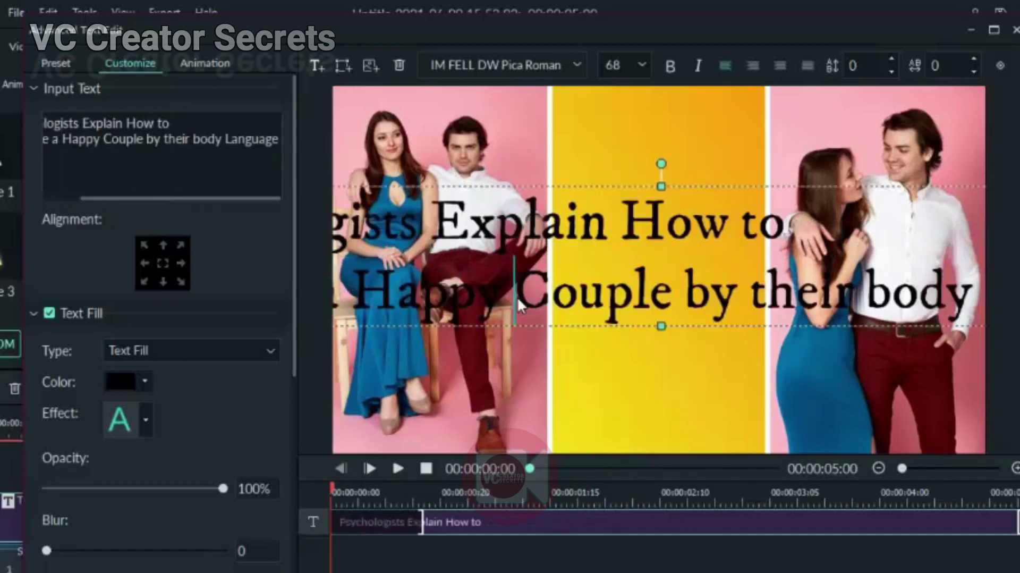
pyautogui.press('Return')
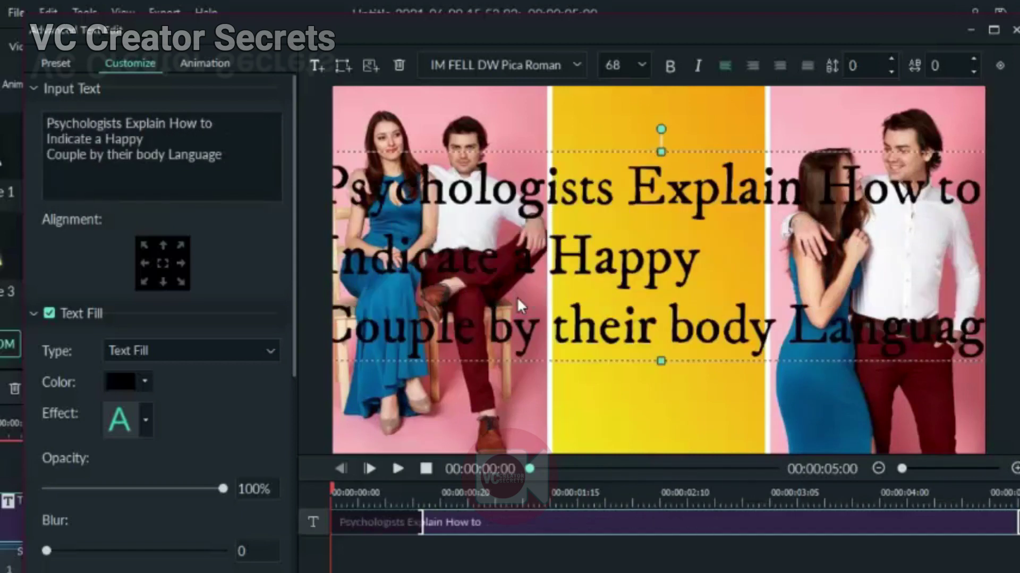
# Step: Enlarge the text box, add breaks after 'Psychologists' and 'their', set size 40 and line spacing 20
pyautogui.click(642, 66)
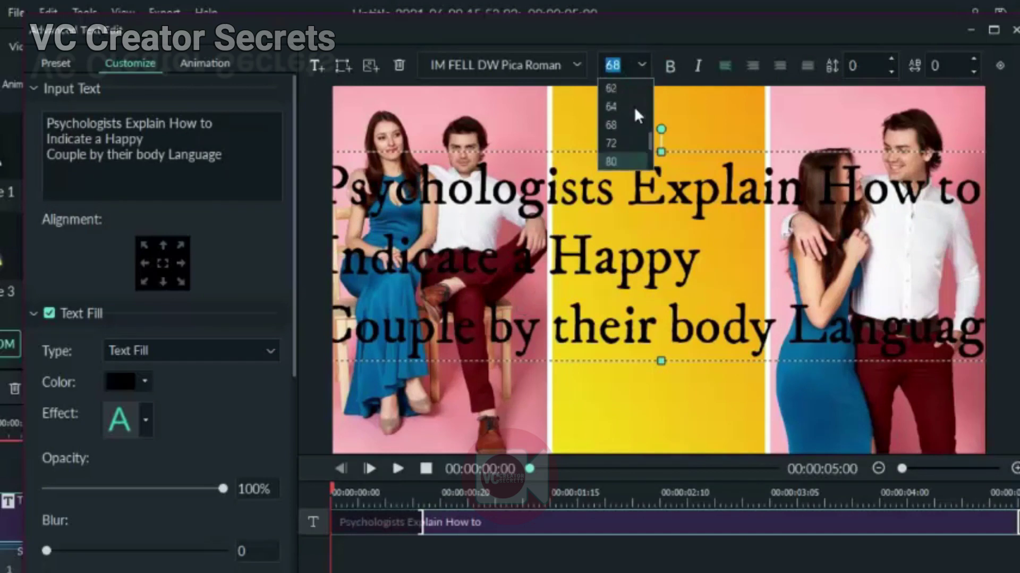
pyautogui.scroll(10, 635, 106)
pyautogui.click(614, 125)
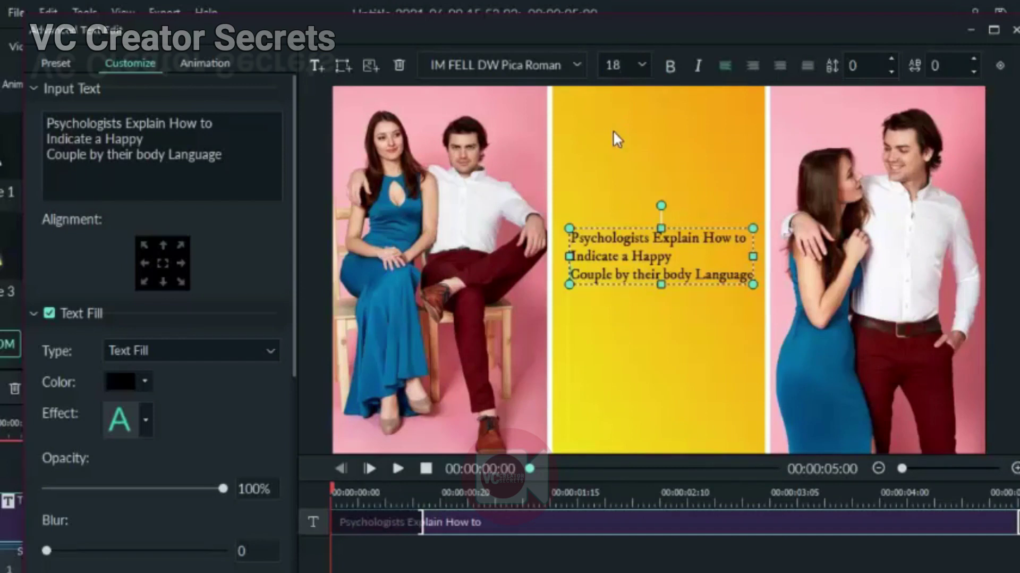
pyautogui.moveTo(661, 228); pyautogui.dragTo(661, 148)
pyautogui.press('Return')
pyautogui.click(662, 238)
pyautogui.press('Return')
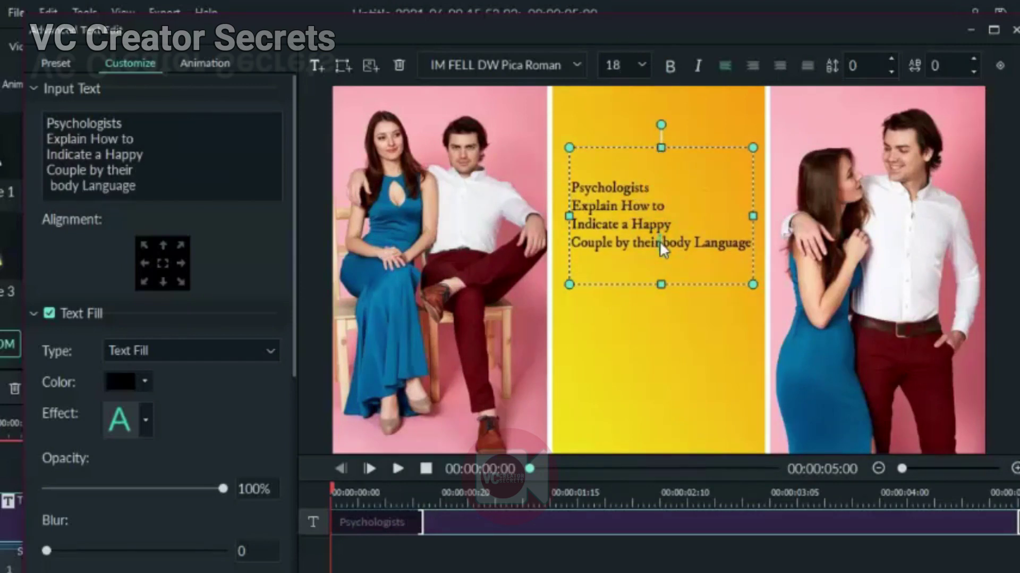
pyautogui.click(642, 65)
pyautogui.click(636, 141)
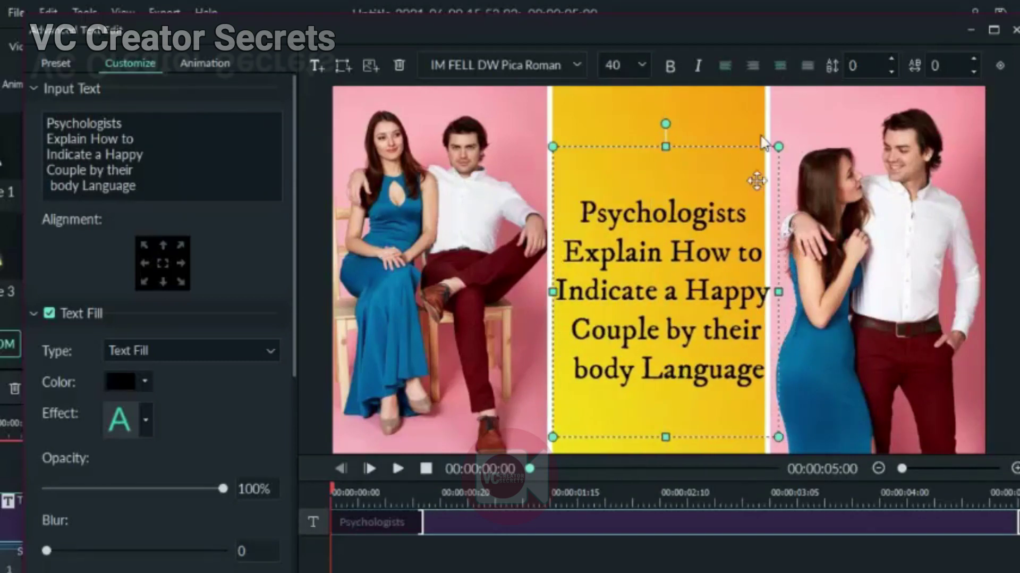
pyautogui.press('Up')
pyautogui.press('Up')
pyautogui.press('Up')
pyautogui.press('Up')
pyautogui.press('Up')
pyautogui.press('Up')
pyautogui.press('Up')
pyautogui.press('Up')
pyautogui.press('Up')
pyautogui.press('Up')
pyautogui.press('Up')
pyautogui.press('Up')
pyautogui.press('Up')
pyautogui.press('Up')
pyautogui.press('Up')
pyautogui.press('Up')
pyautogui.press('Up')
pyautogui.press('Up')
pyautogui.press('Up')
pyautogui.press('Up')
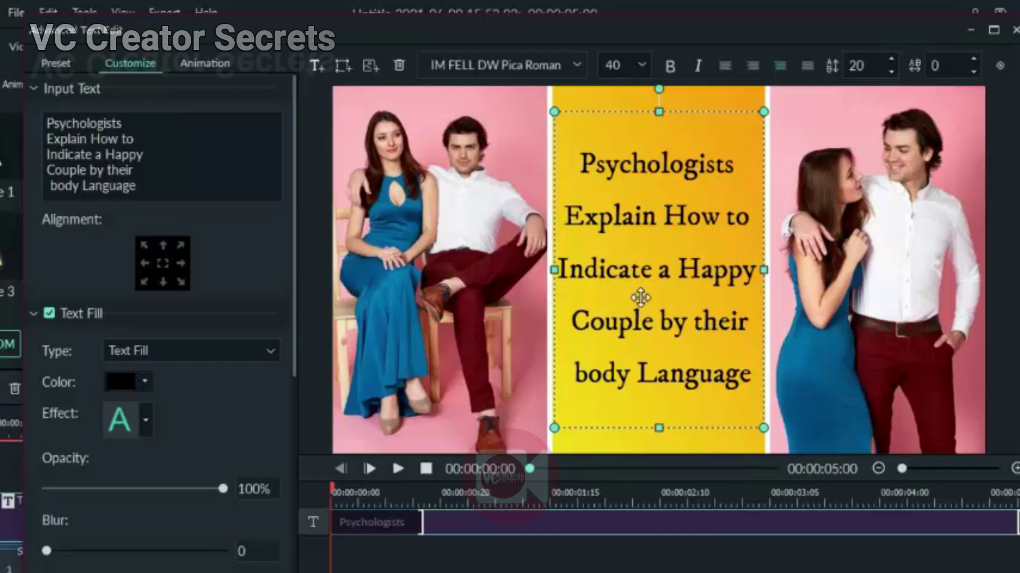
# Step: Apply the Type Writer animation to the title, lengthen its duration, and preview it
pyautogui.click(196, 61)
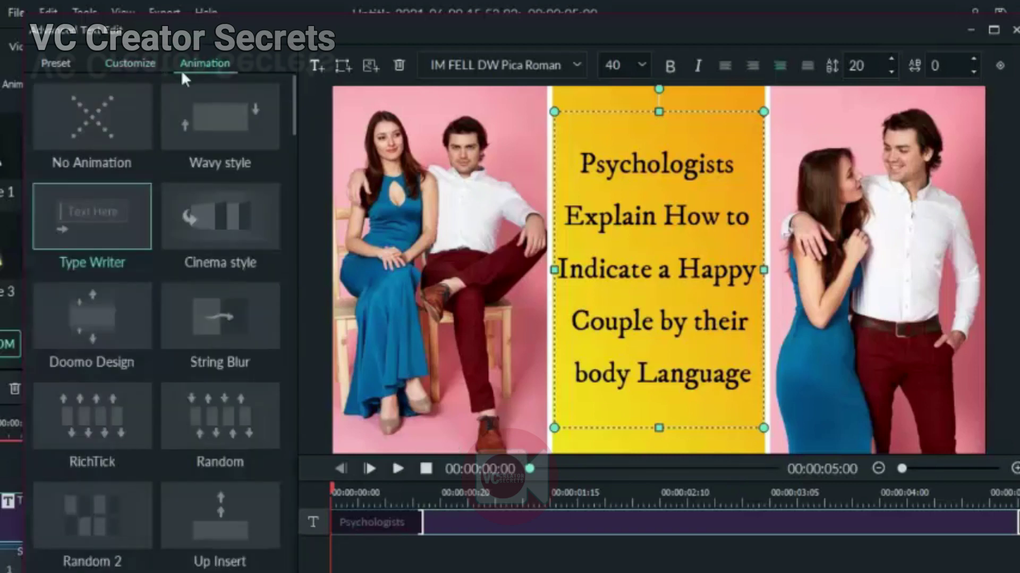
pyautogui.doubleClick(90, 216)
pyautogui.moveTo(421, 521); pyautogui.dragTo(703, 508)
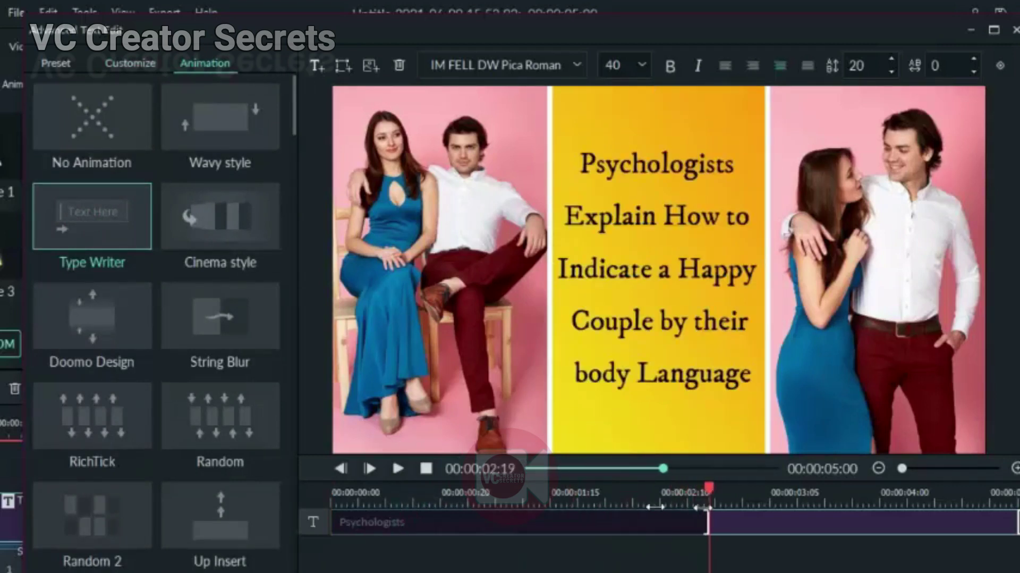
pyautogui.click(402, 467)
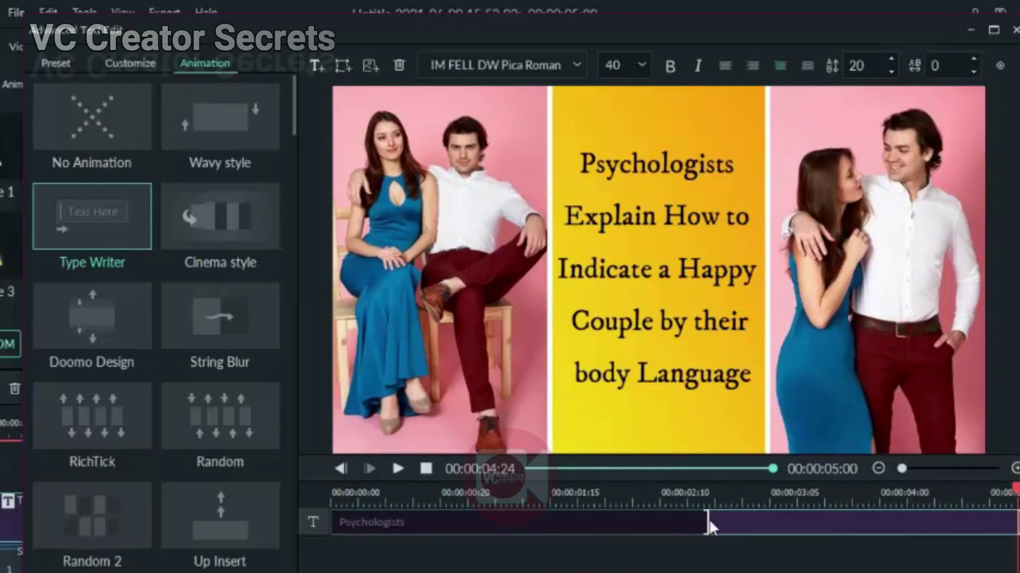
pyautogui.moveTo(710, 520); pyautogui.dragTo(726, 521)
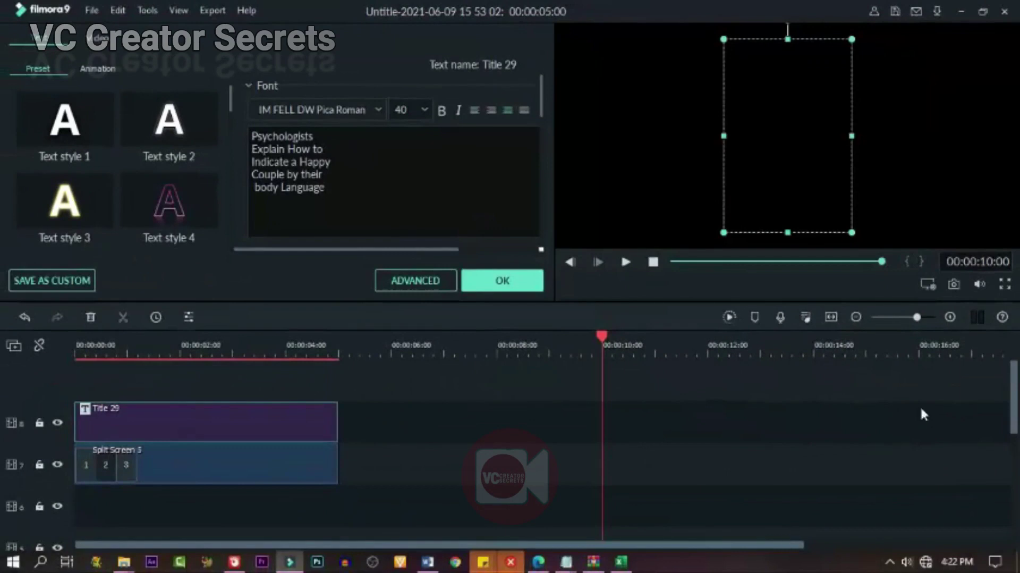
# Step: Close the title editor and play the project from the start
pyautogui.click(499, 281)
pyautogui.scroll(-3, 580, 349)
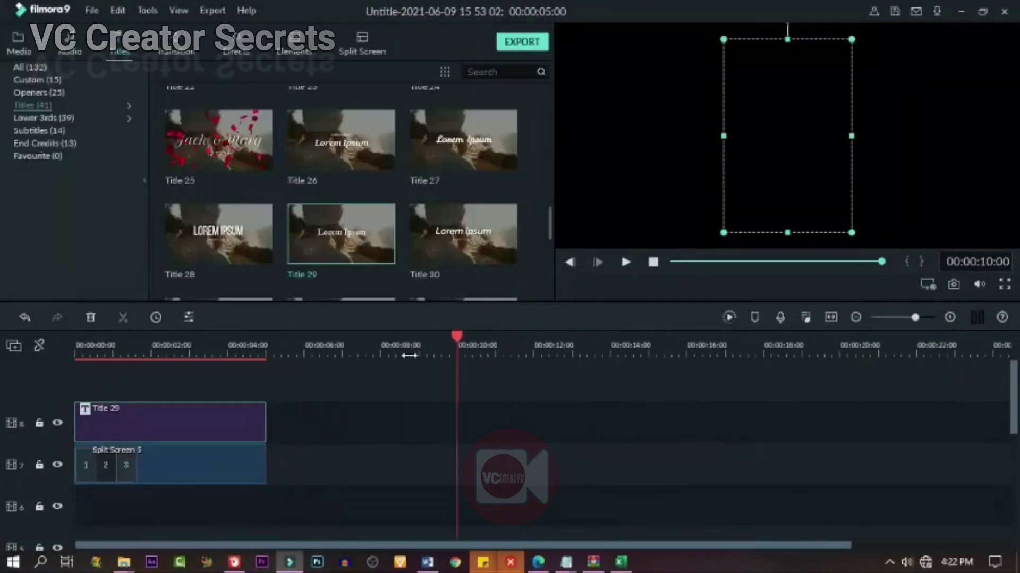
pyautogui.press('Home')
pyautogui.press('space')
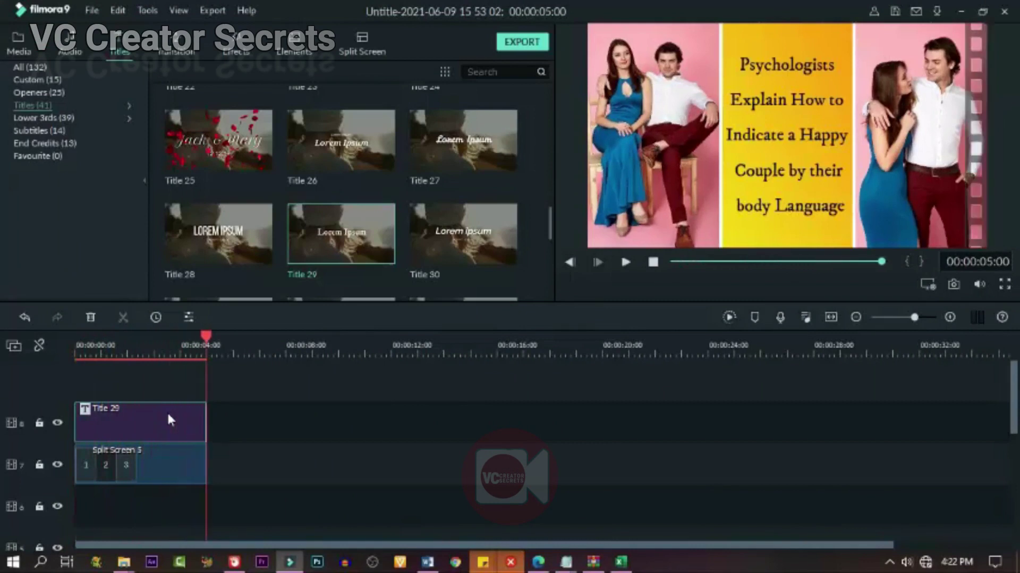
# Step: Find the Border effect under Utility effects; undo its first placement over the split-screen clip
pyautogui.click(294, 46)
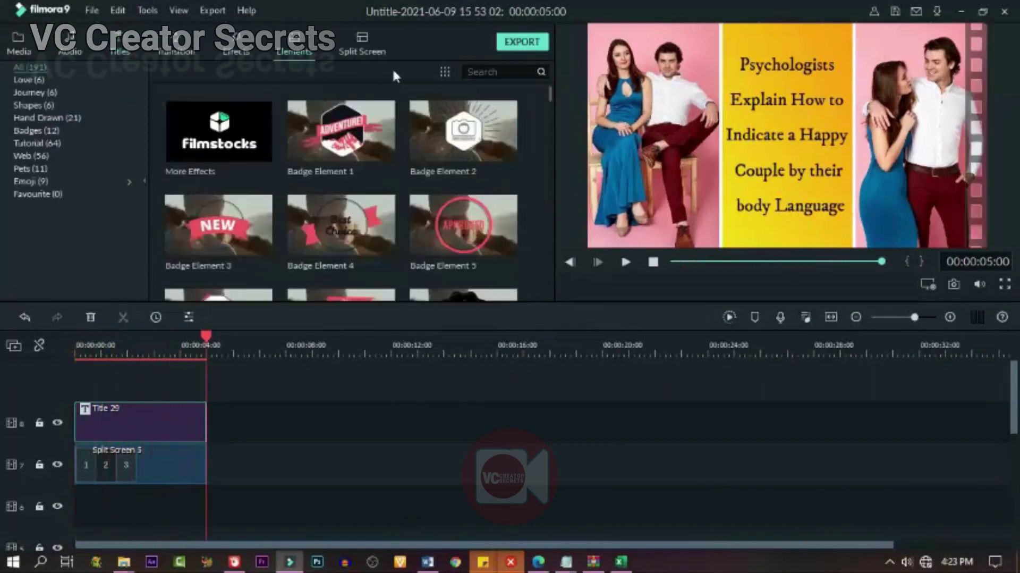
pyautogui.click(244, 53)
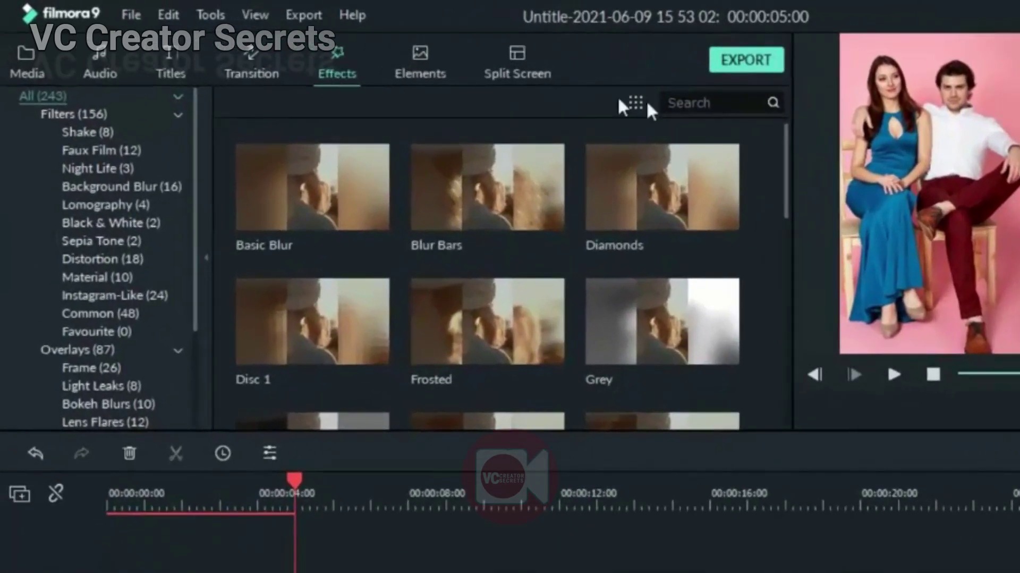
pyautogui.click(673, 101)
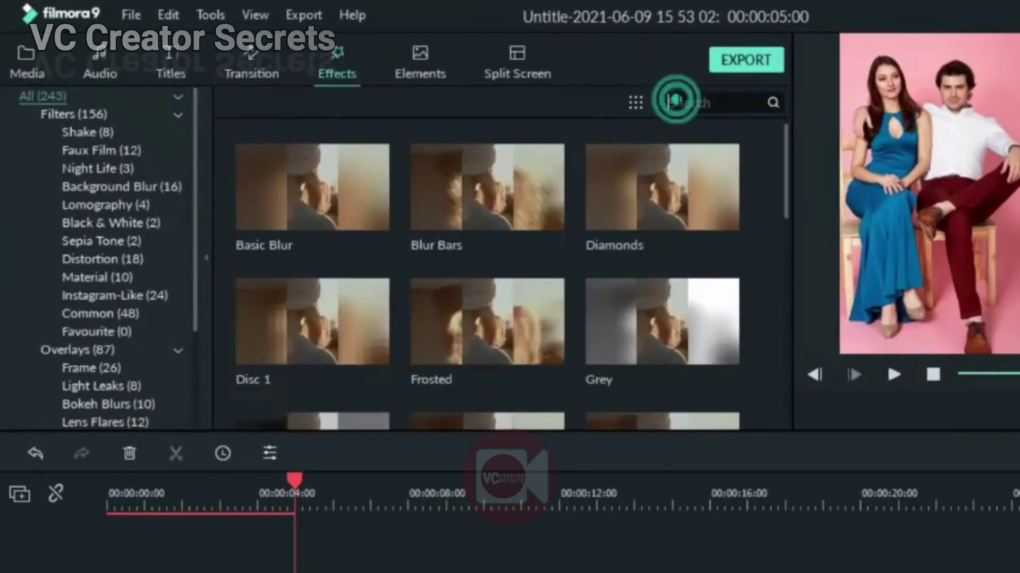
pyautogui.scroll(-5, 164, 323)
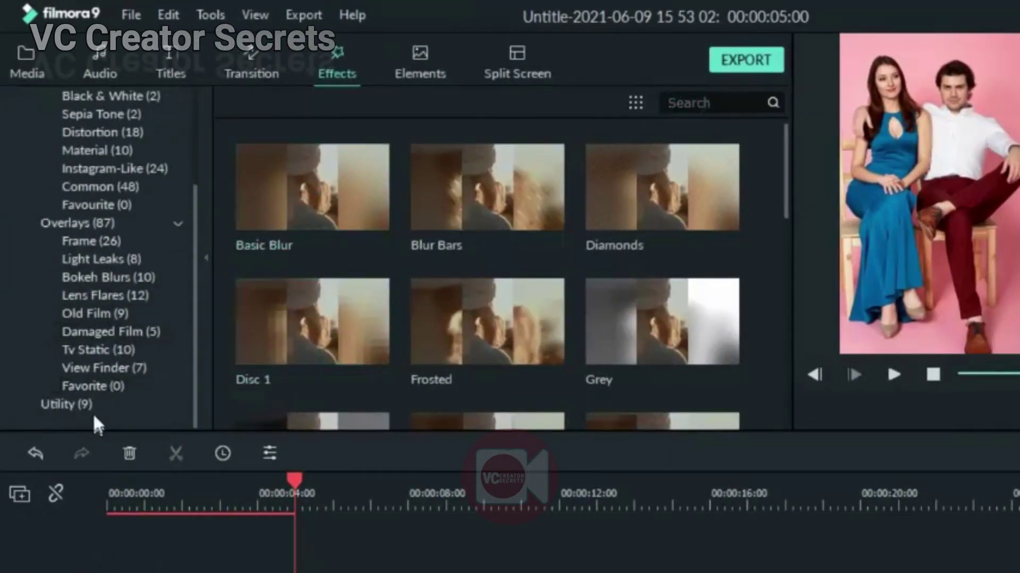
pyautogui.click(78, 404)
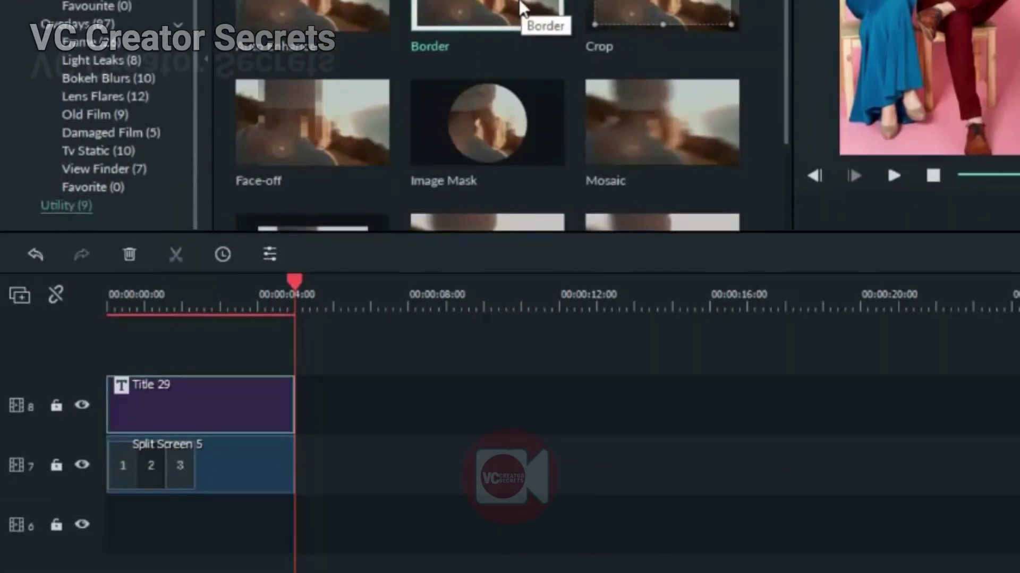
pyautogui.moveTo(520, 8); pyautogui.dragTo(101, 456)
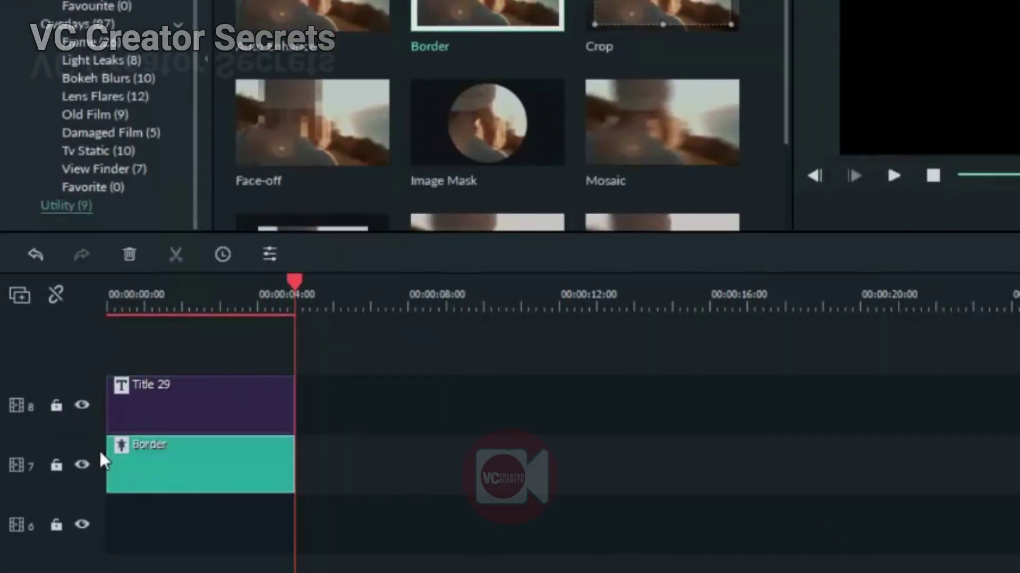
pyautogui.hotkey('ctrl', 'z')
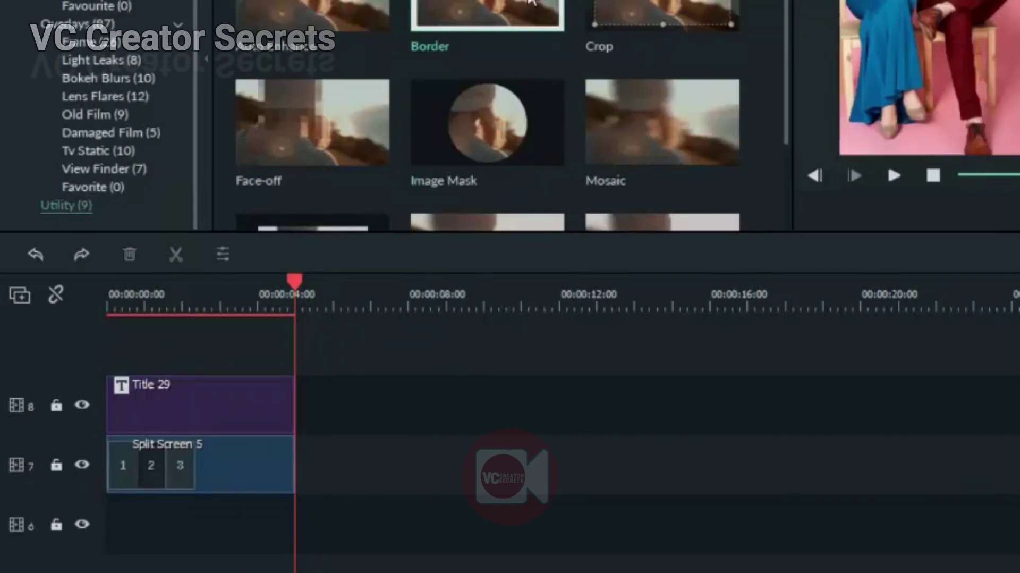
# Step: Add the Border effect on a new track above the title with a green start colour and preview it
pyautogui.moveTo(532, 3); pyautogui.dragTo(113, 365)
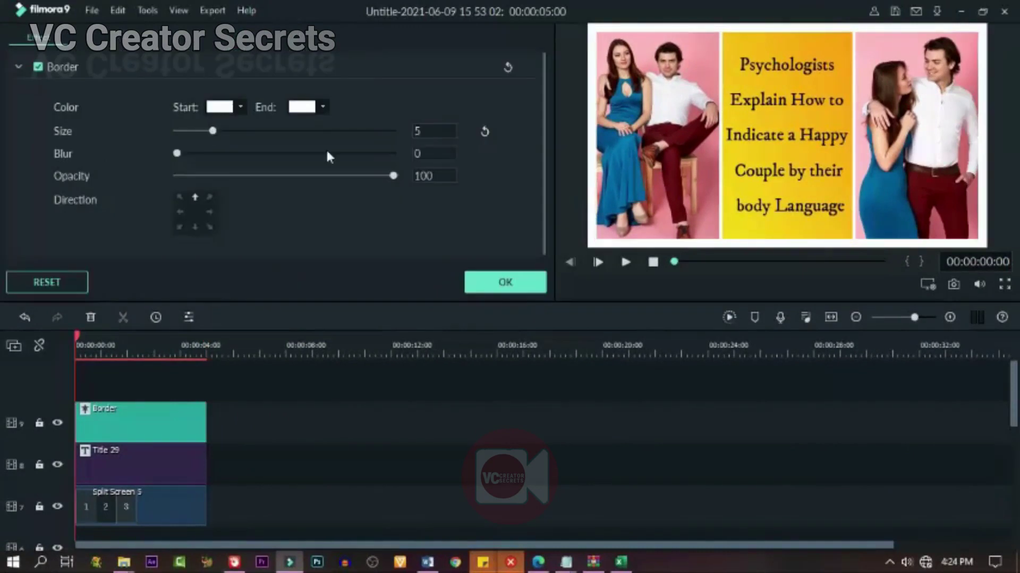
pyautogui.click(219, 108)
pyautogui.click(279, 159)
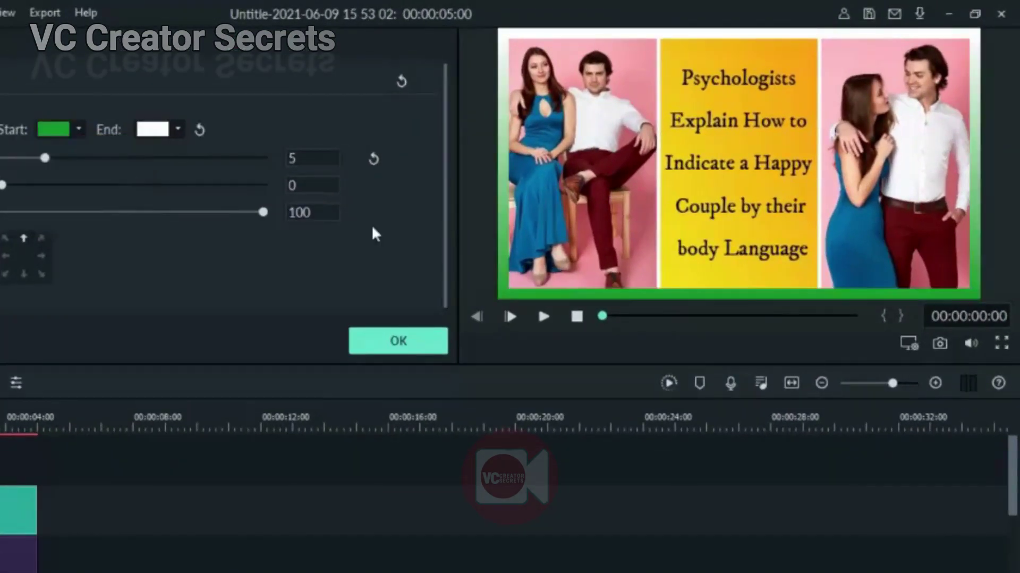
pyautogui.click(399, 341)
pyautogui.click(544, 316)
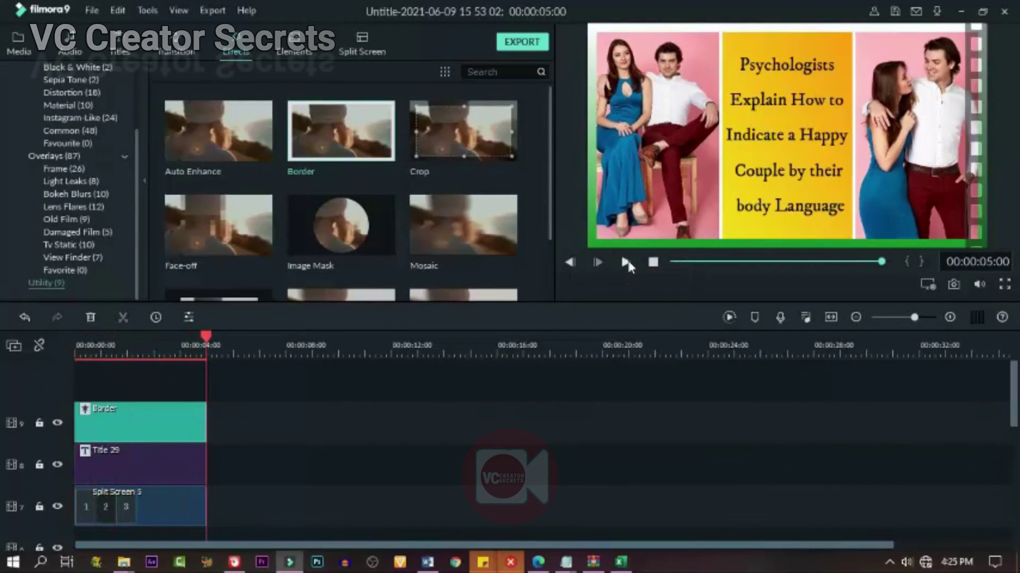
pyautogui.click(18, 42)
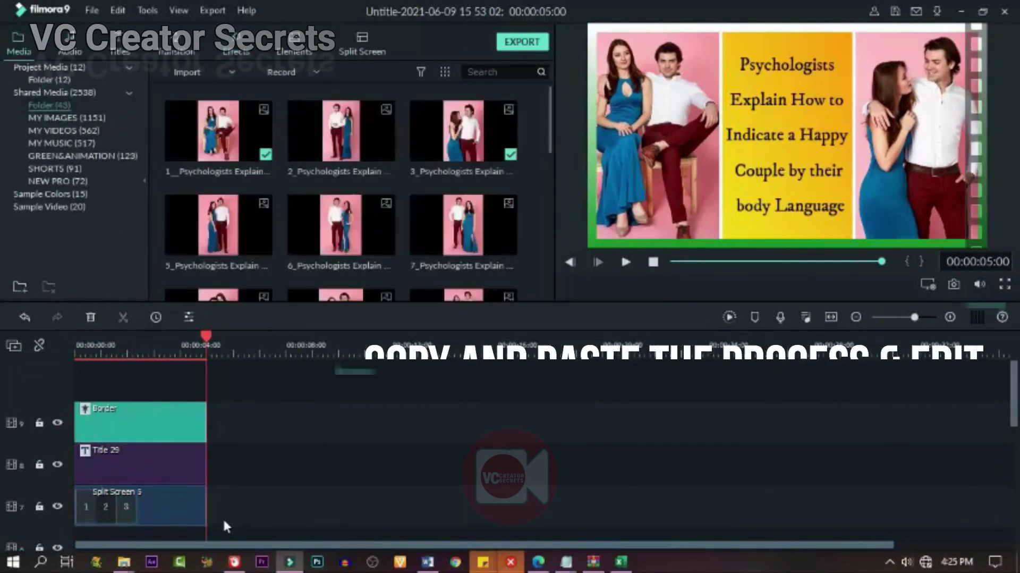
# Step: Copy the border, title and split-screen clips and paste them after the originals as a second slide
pyautogui.rightClick(165, 425)
pyautogui.click(195, 266)
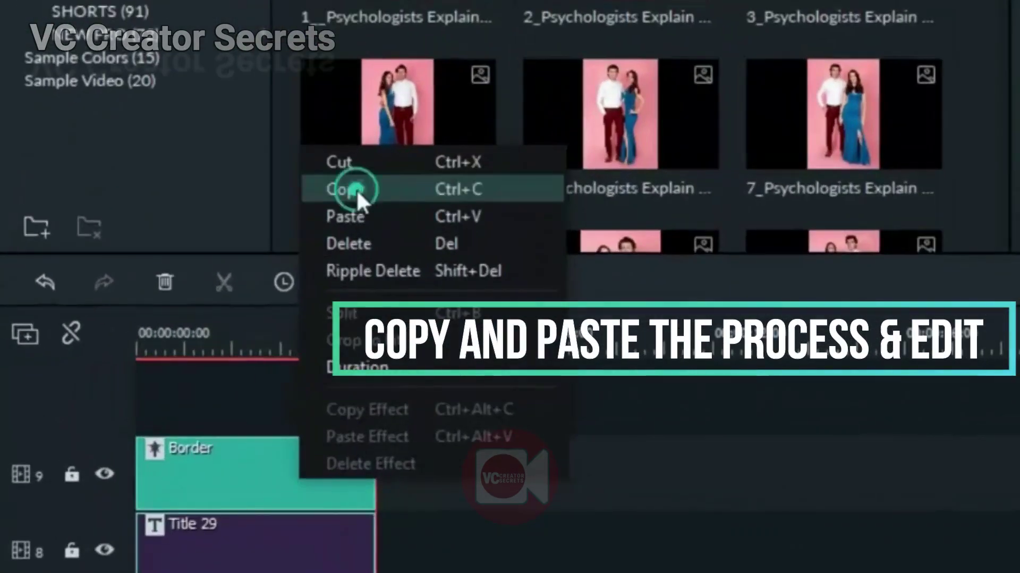
pyautogui.rightClick(438, 456)
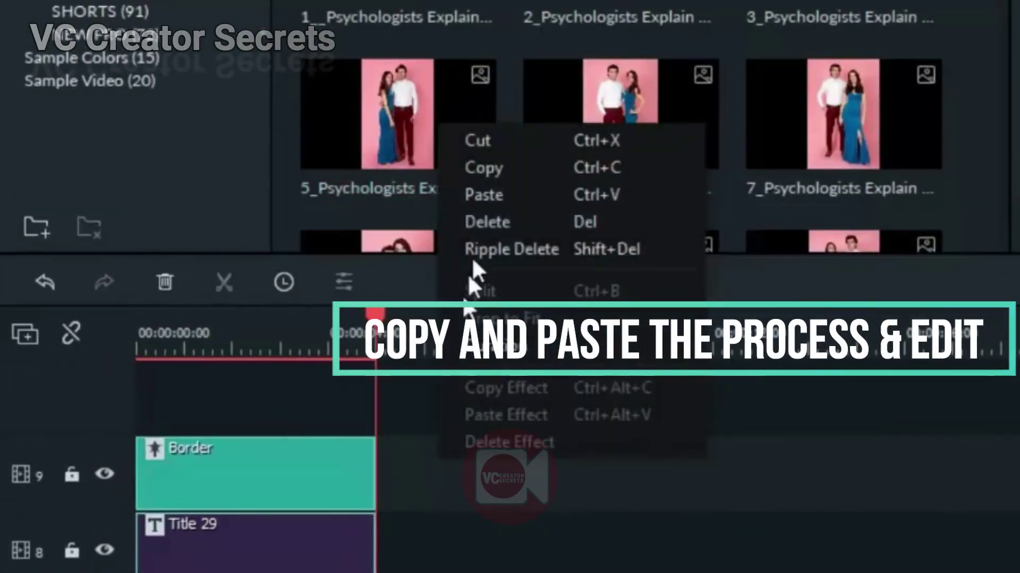
pyautogui.click(487, 196)
pyautogui.click(495, 333)
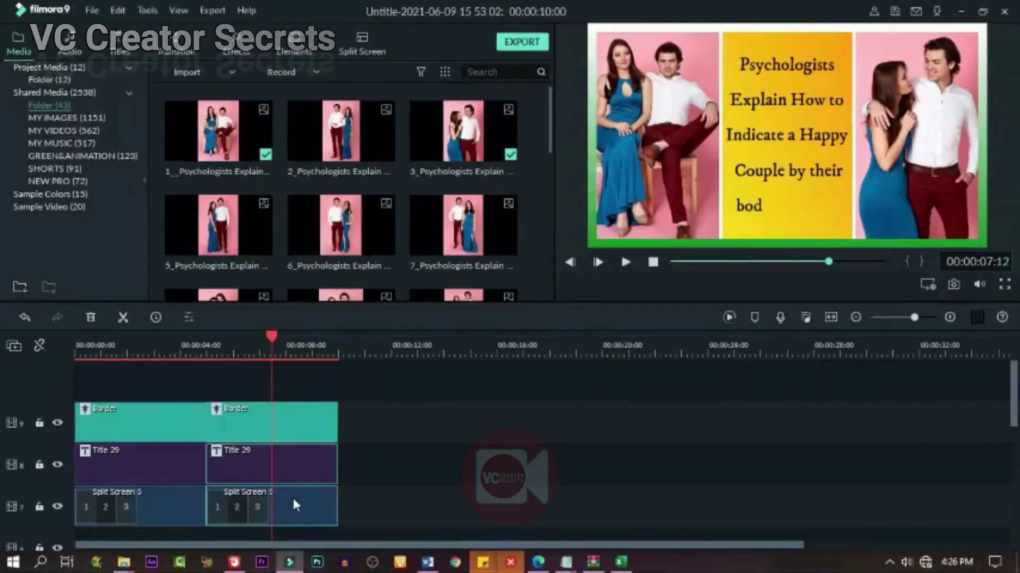
# Step: In the second split screen, replace the left photo with photo 2 and the right with photo 5
pyautogui.click(293, 498)
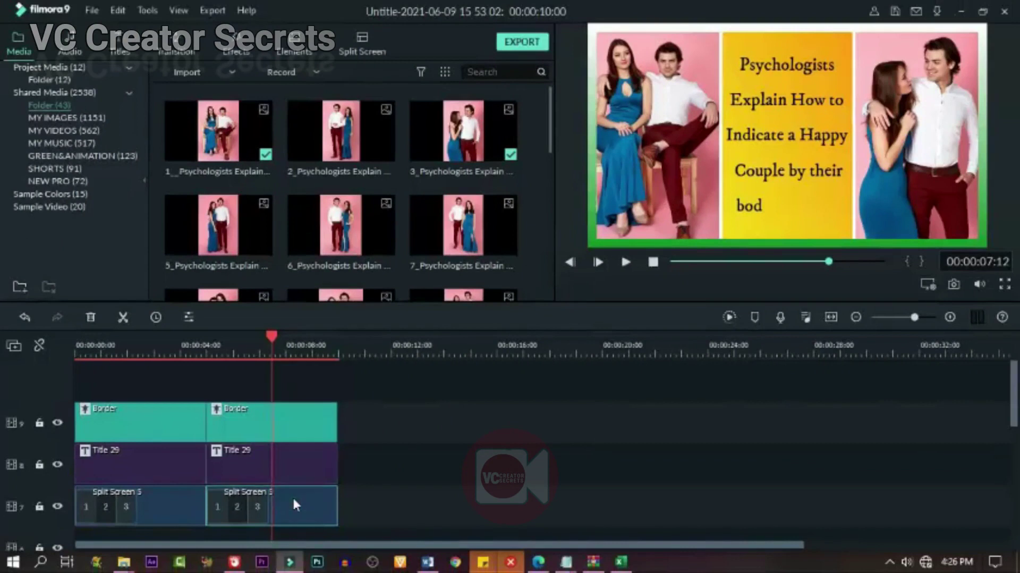
pyautogui.doubleClick(295, 501)
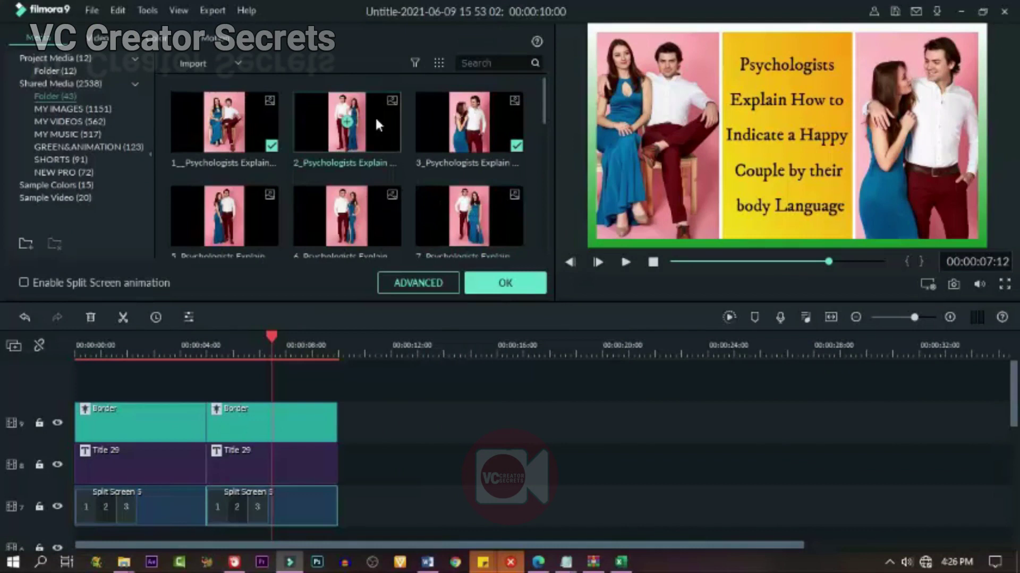
pyautogui.moveTo(666, 204)
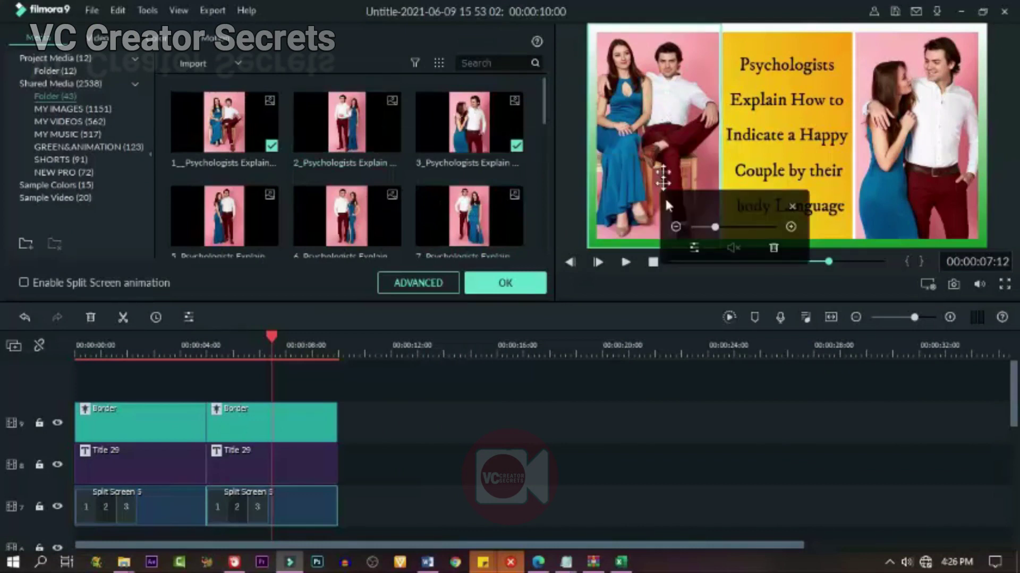
pyautogui.click(774, 247)
pyautogui.moveTo(377, 126); pyautogui.dragTo(647, 144)
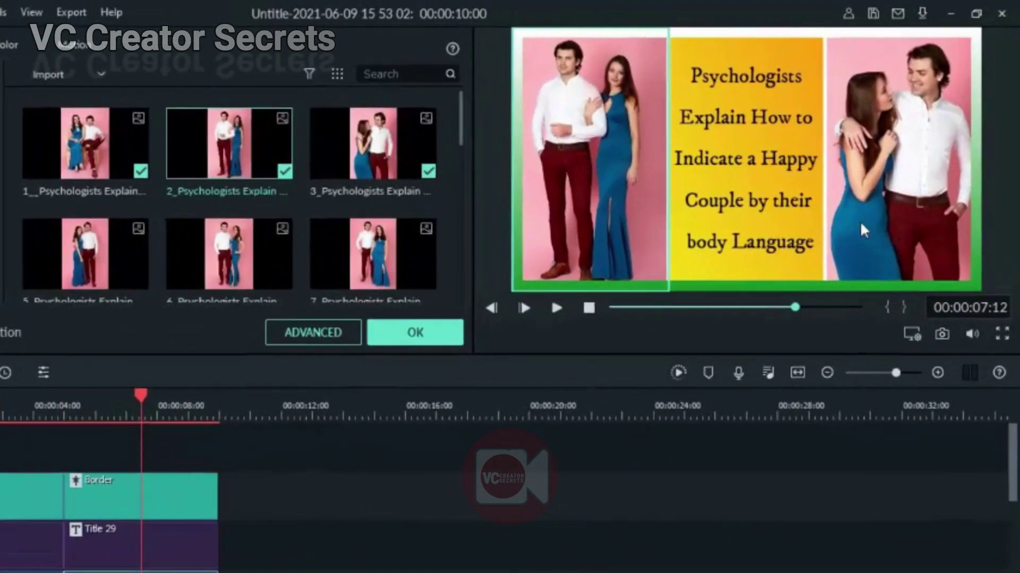
pyautogui.moveTo(734, 249)
pyautogui.click(747, 274)
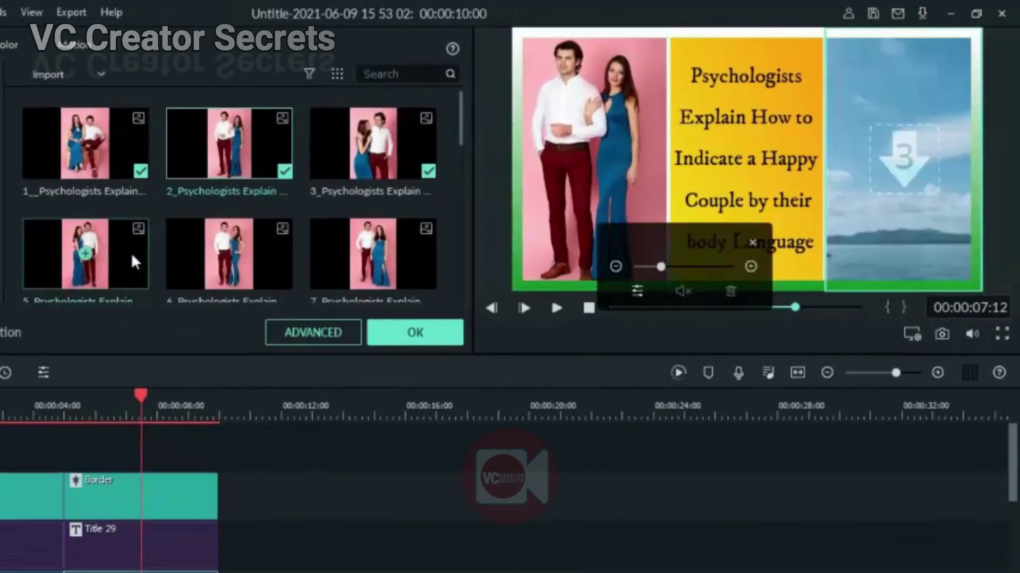
pyautogui.moveTo(132, 253); pyautogui.dragTo(873, 190)
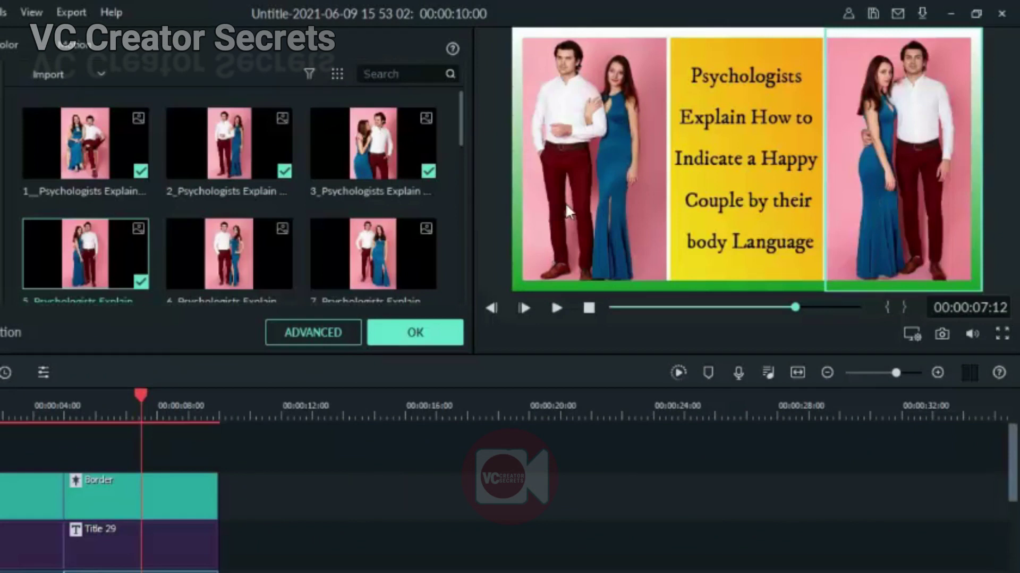
# Step: Paste 'Just one photograph of a couple can reveal alot' over the second slide's title text
pyautogui.doubleClick(168, 543)
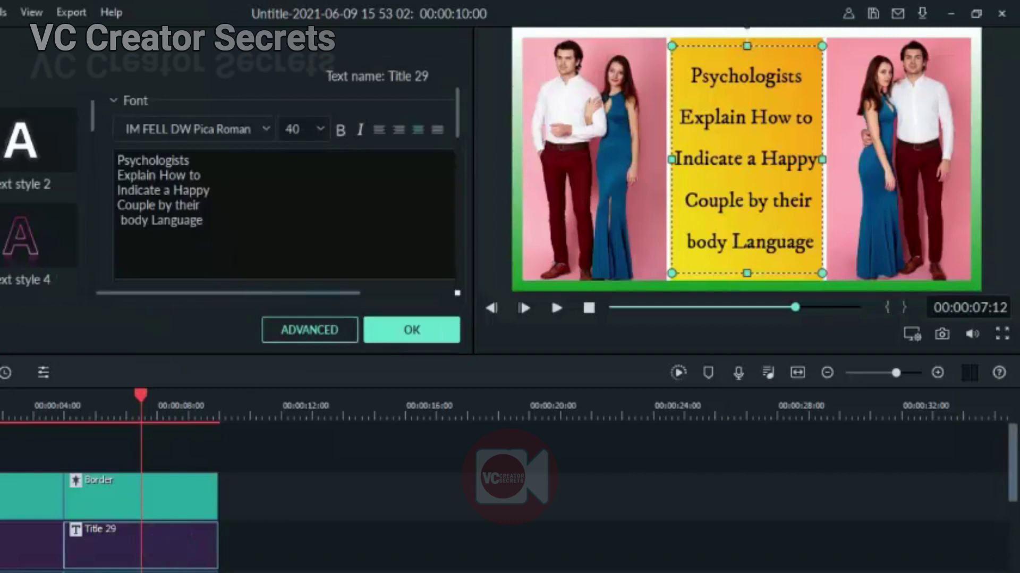
pyautogui.click(310, 331)
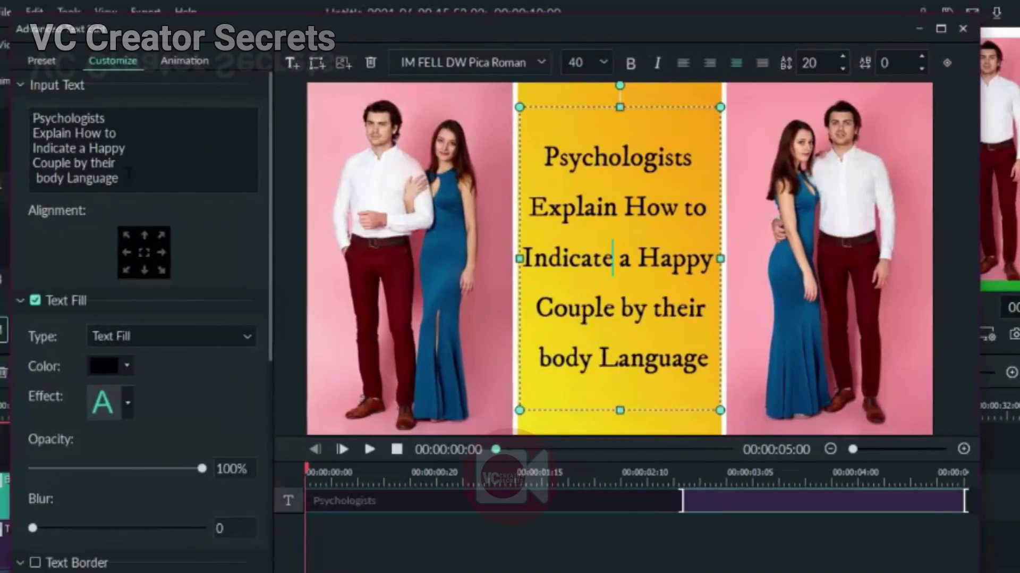
pyautogui.moveTo(5, 178); pyautogui.dragTo(52, 174)
pyautogui.moveTo(126, 174); pyautogui.dragTo(24, 115)
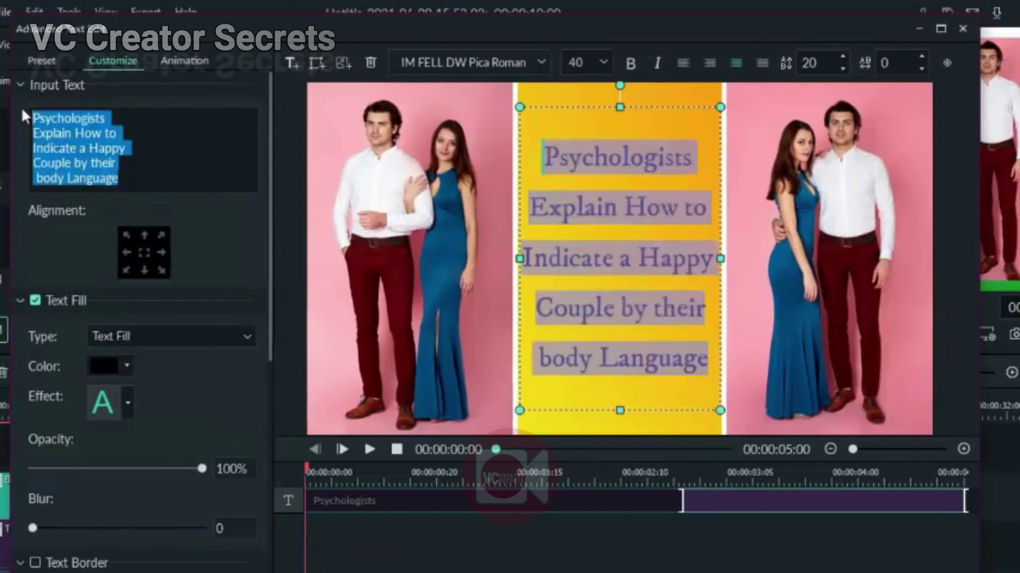
pyautogui.rightClick(78, 154)
pyautogui.click(86, 193)
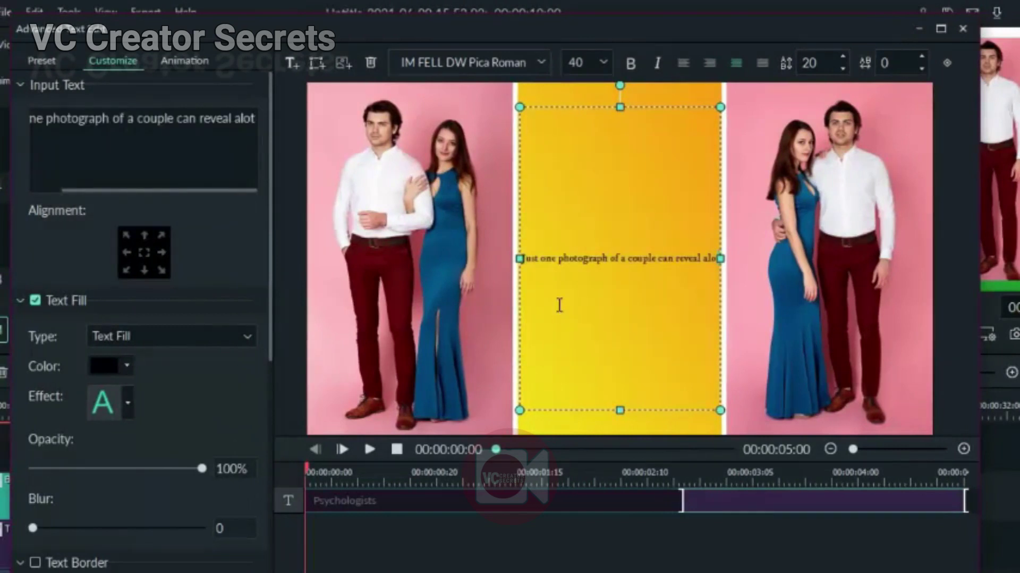
# Step: Break the title after 'one', 'photograph', 'couple' and before 'alot', centre it, and apply
pyautogui.click(555, 259)
pyautogui.press('Return')
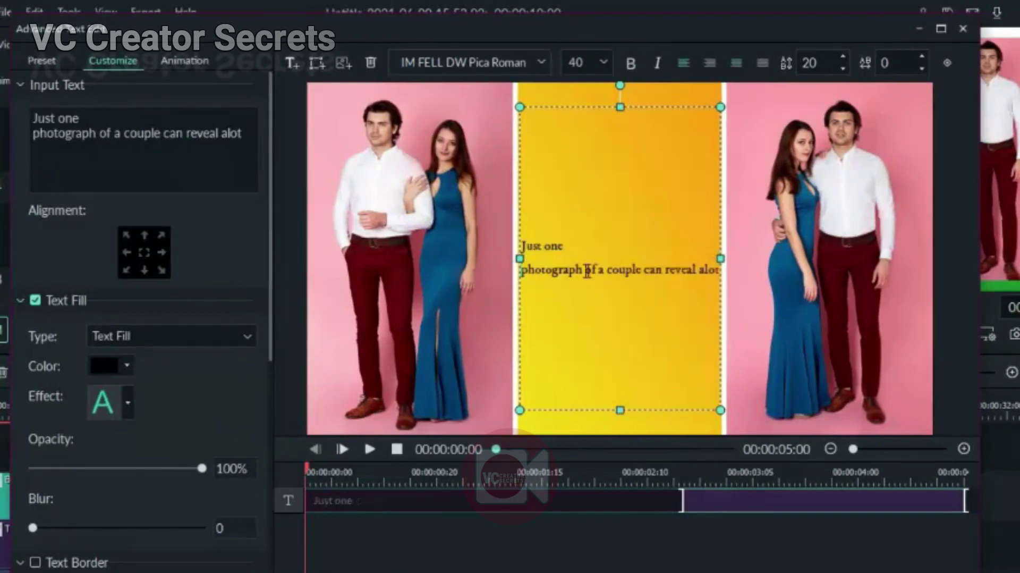
pyautogui.click(588, 269)
pyautogui.press('Return')
pyautogui.click(604, 294)
pyautogui.press('Return')
pyautogui.click(652, 344)
pyautogui.press('Return')
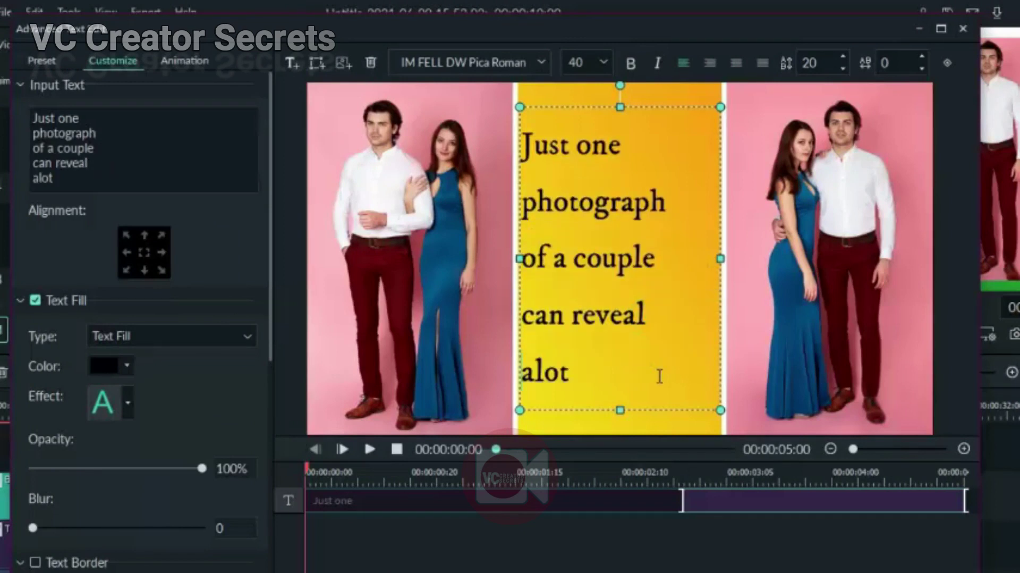
pyautogui.click(737, 62)
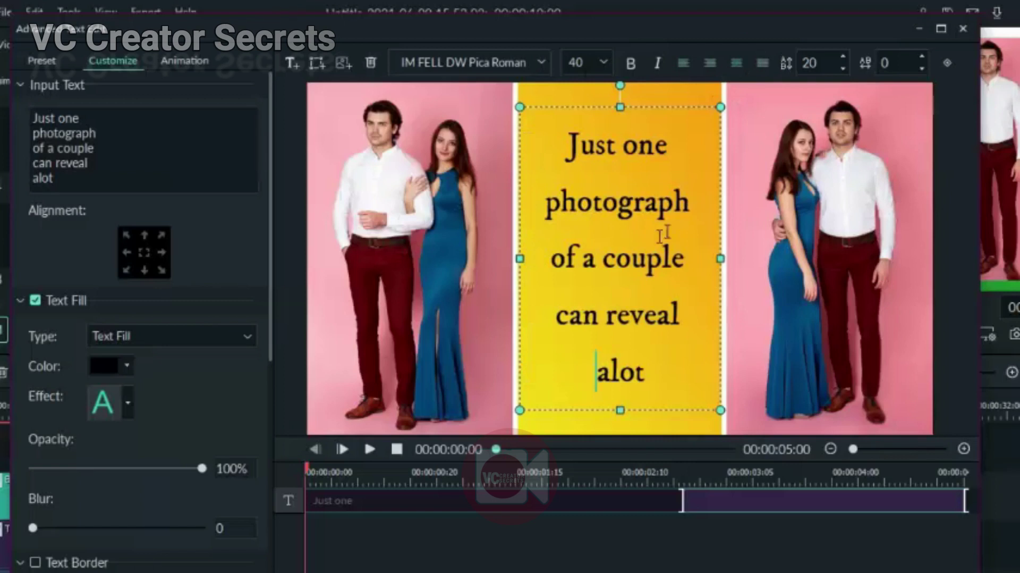
pyautogui.click(368, 449)
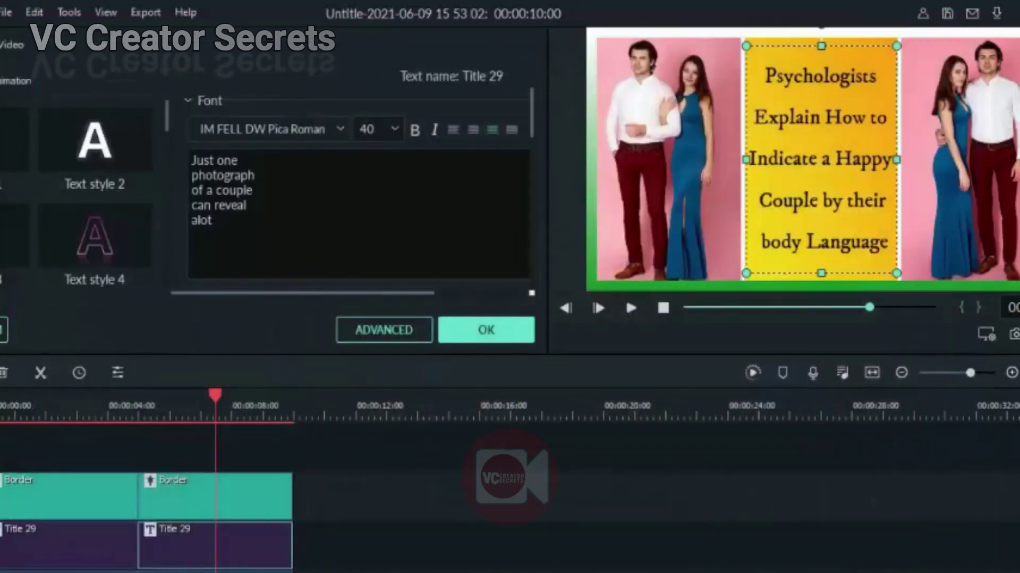
pyautogui.click(481, 329)
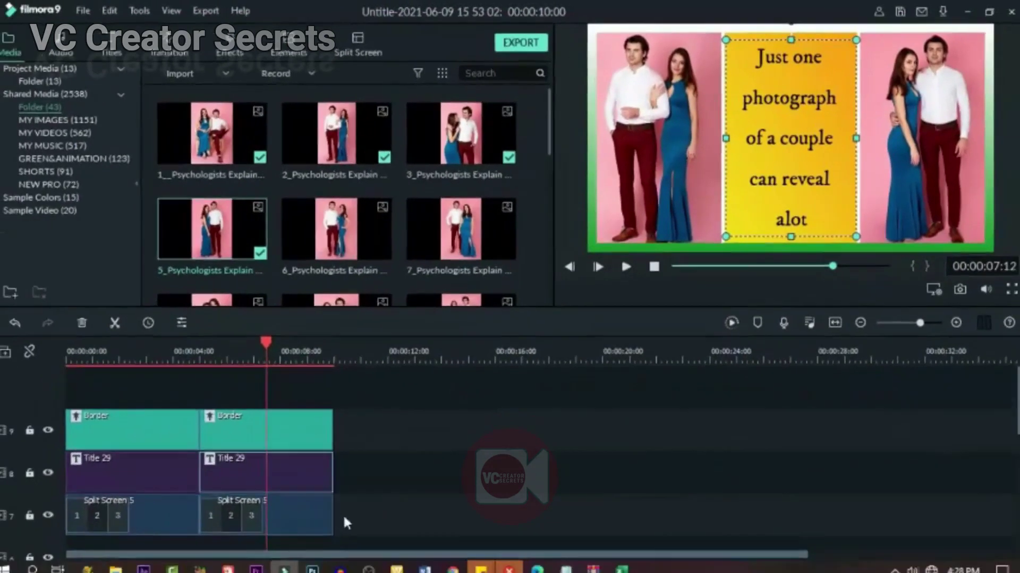
# Step: Copy the second slide's clips and paste them at the end of the timeline as a third slide
pyautogui.rightClick(264, 494)
pyautogui.click(339, 278)
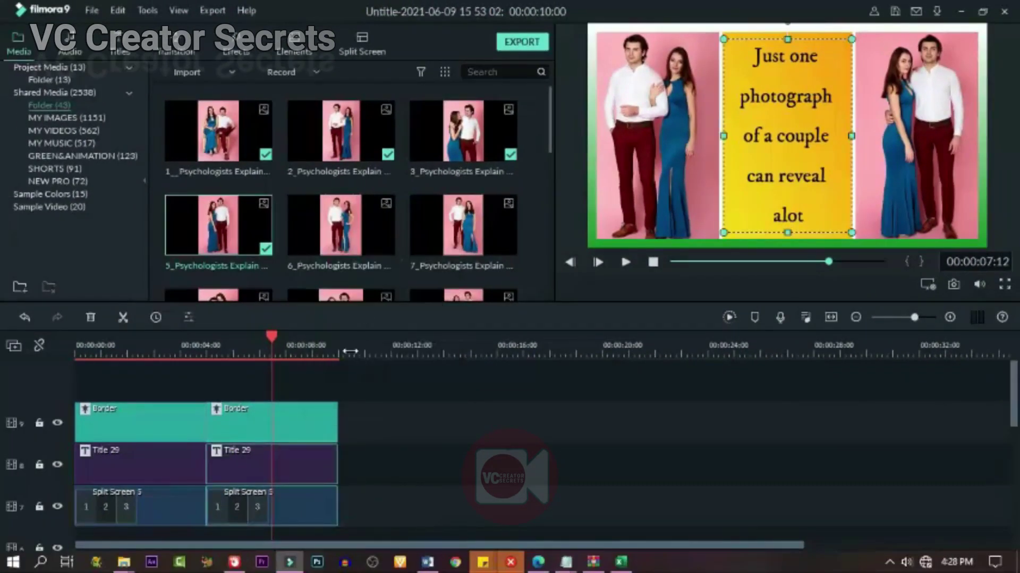
pyautogui.moveTo(349, 340); pyautogui.dragTo(338, 332)
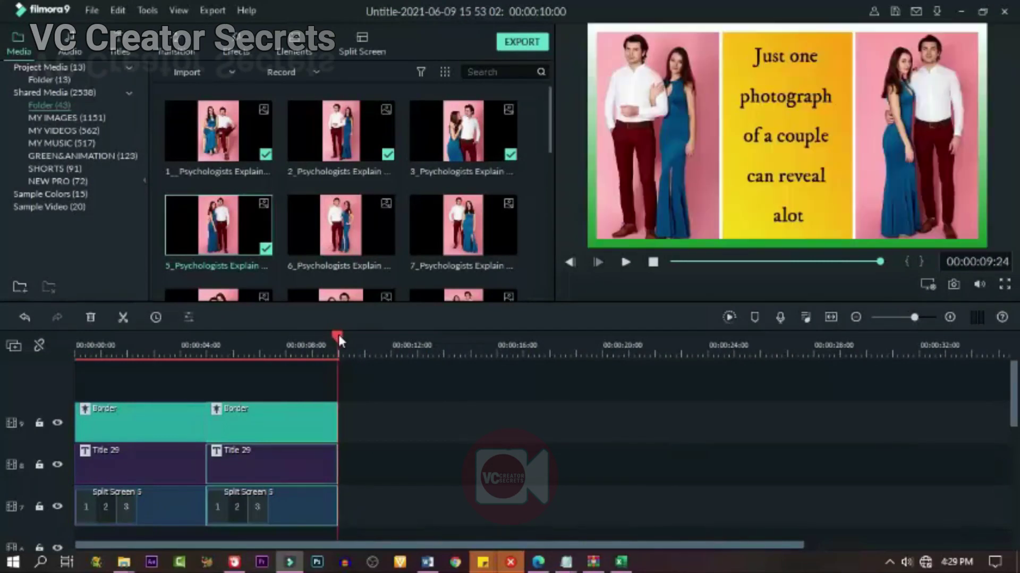
pyautogui.rightClick(394, 401)
pyautogui.click(427, 421)
# Step: Open the third split-screen clip and swap its left and right photos for couple photos 6 and 7
pyautogui.click(399, 368)
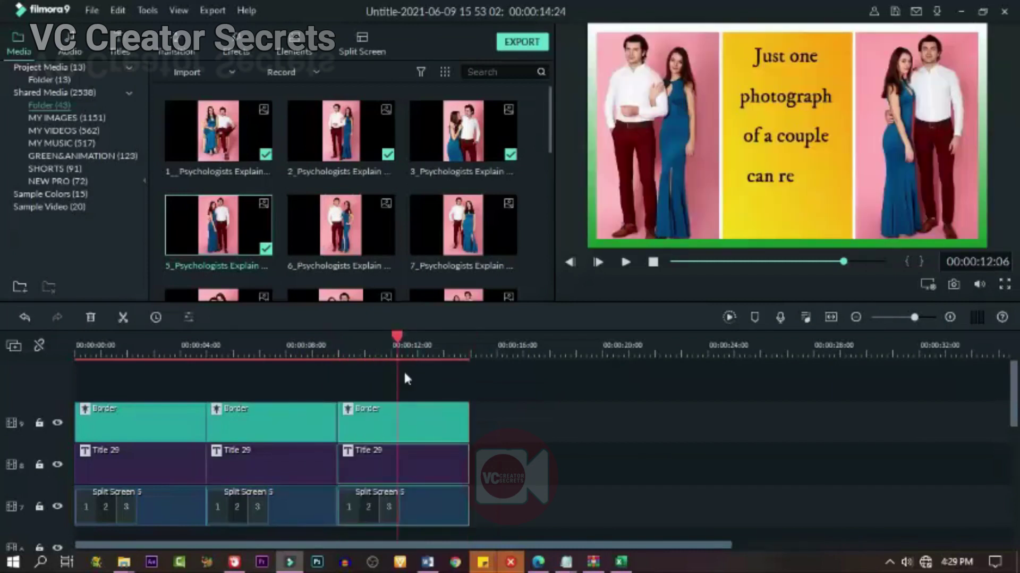
pyautogui.click(423, 505)
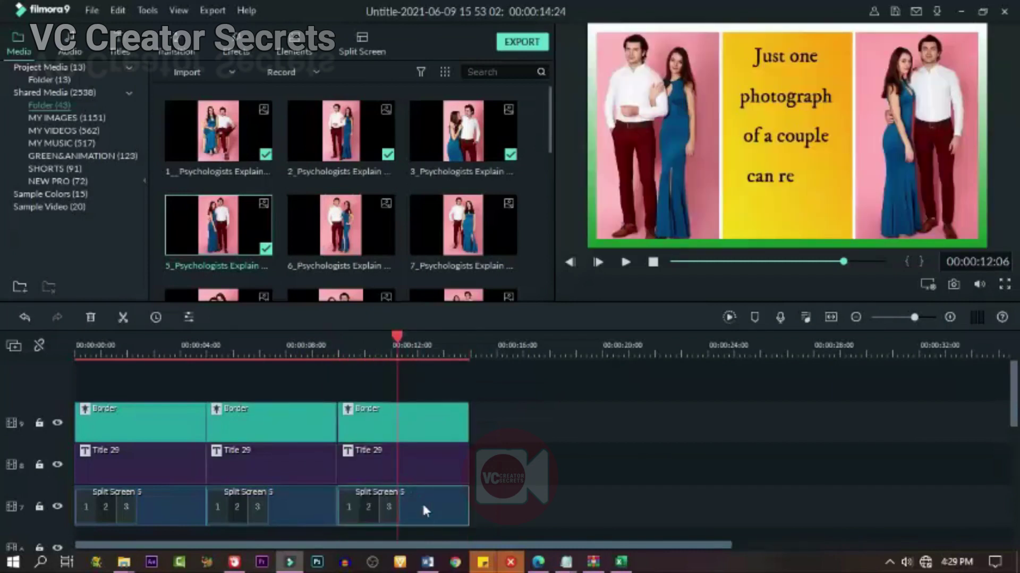
pyautogui.doubleClick(668, 184)
pyautogui.moveTo(664, 218)
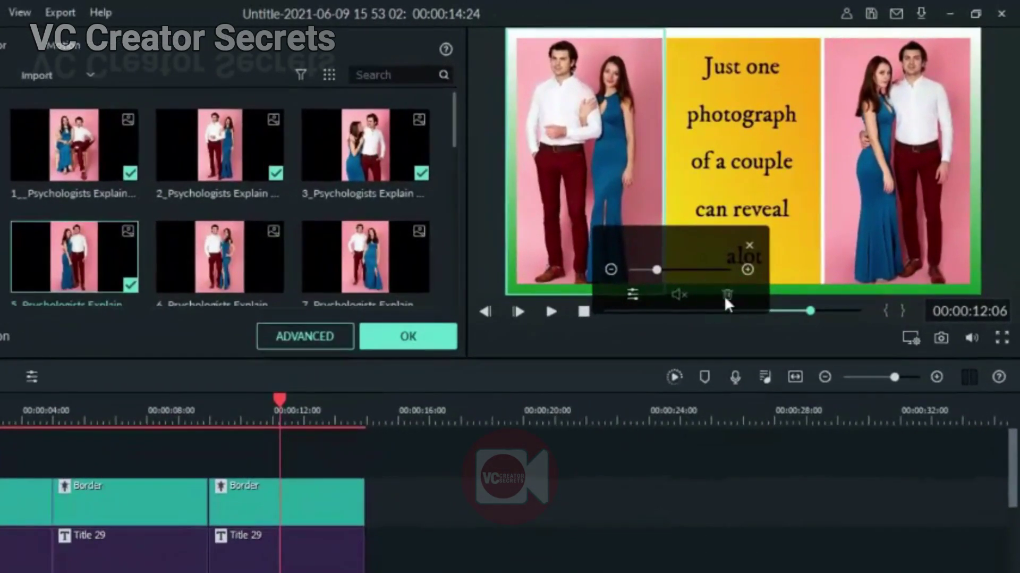
pyautogui.click(728, 304)
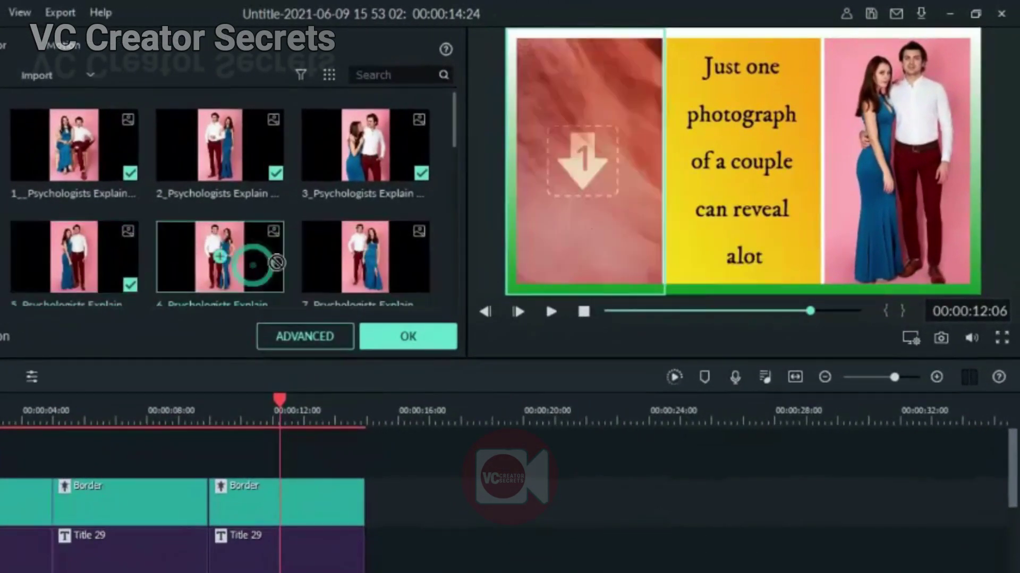
pyautogui.moveTo(250, 262); pyautogui.dragTo(590, 211)
pyautogui.moveTo(889, 228)
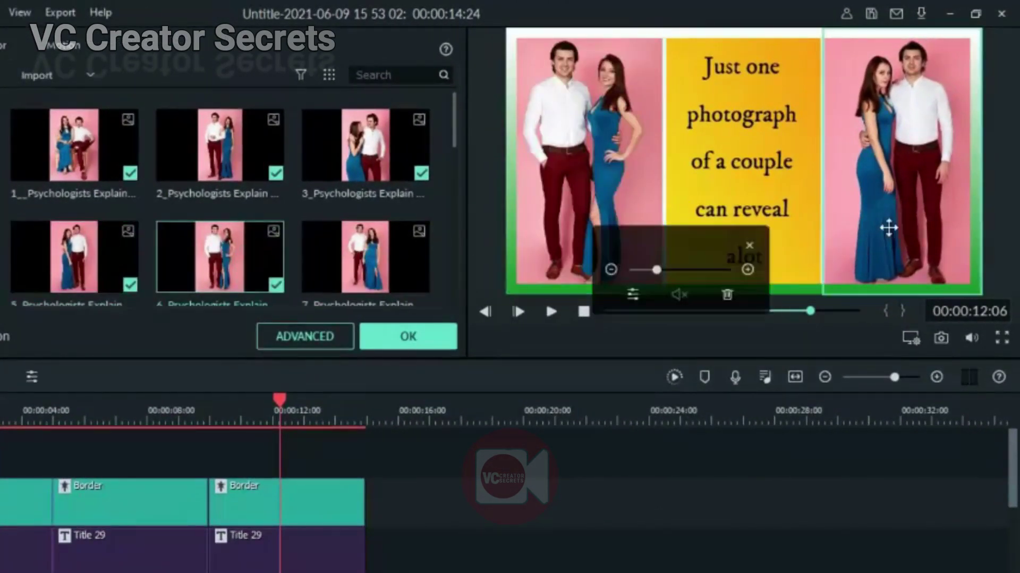
pyautogui.click(728, 295)
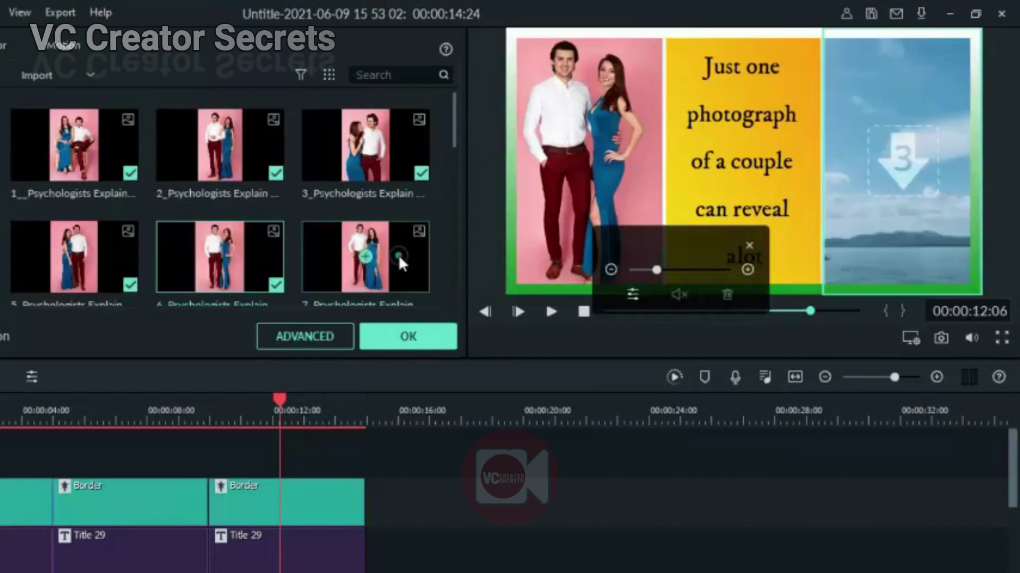
pyautogui.moveTo(400, 262); pyautogui.dragTo(874, 178)
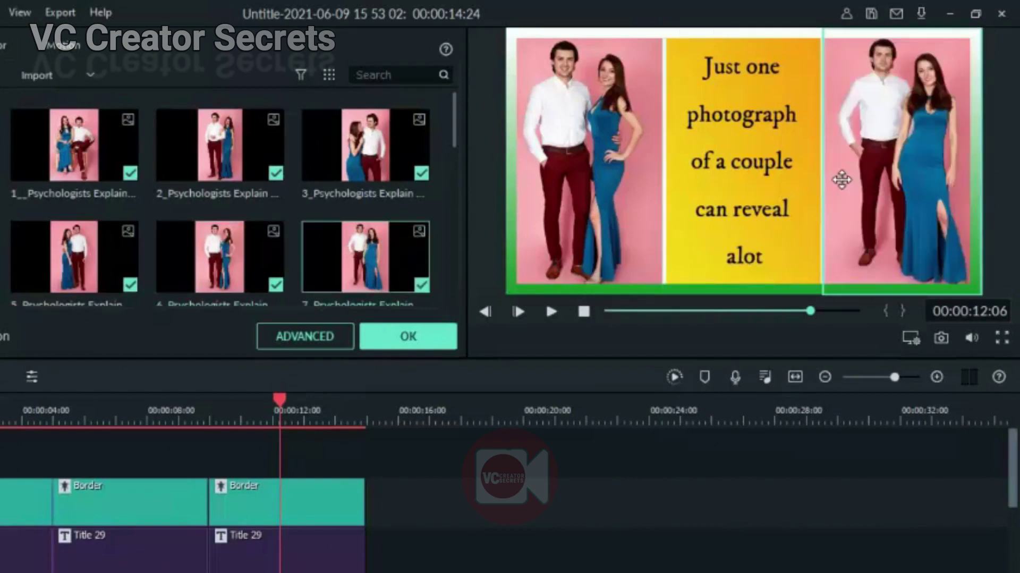
# Step: Paste the next relationship sentence over the third slide's title and break it onto two lines
pyautogui.doubleClick(309, 550)
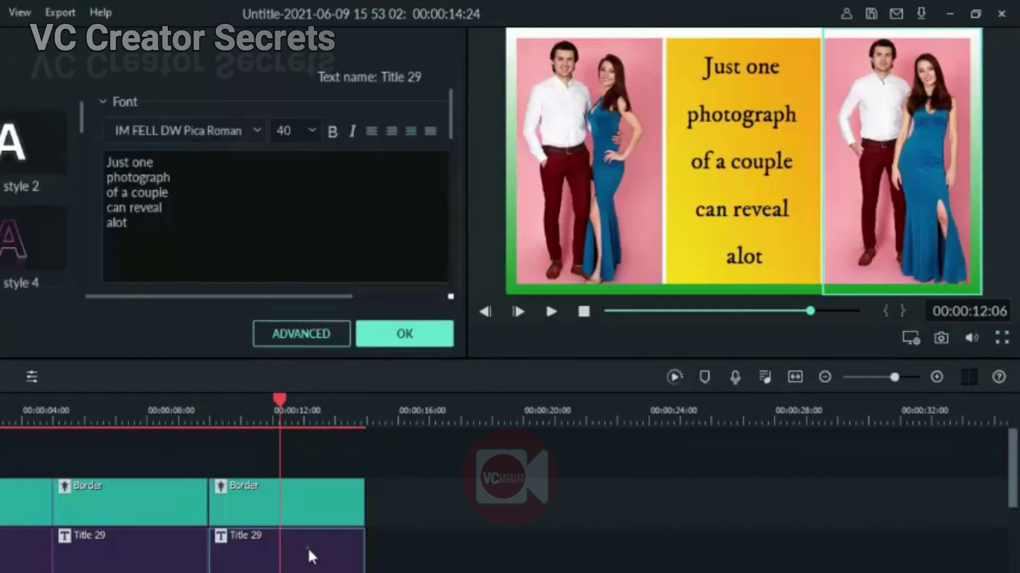
pyautogui.click(311, 332)
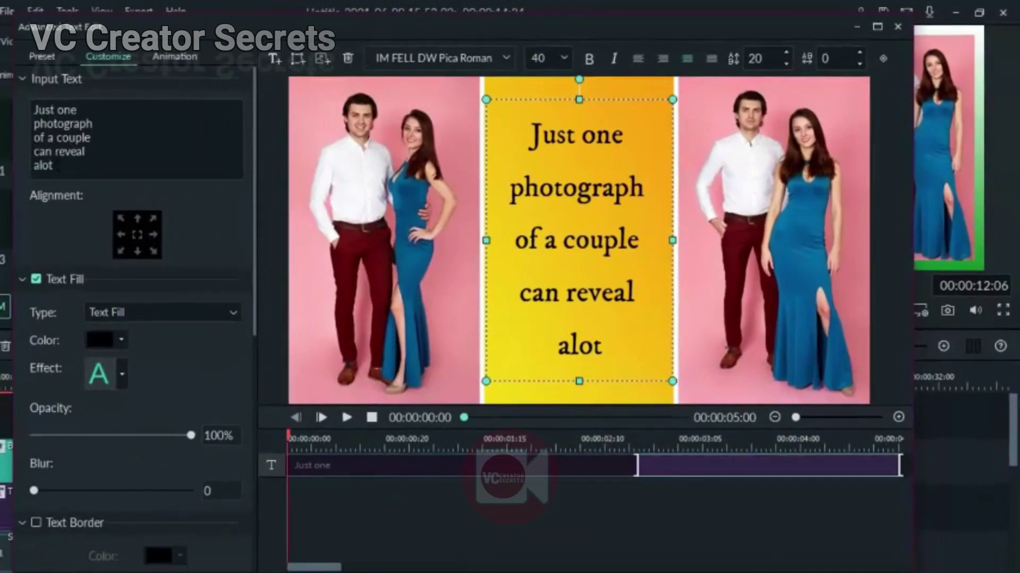
pyautogui.moveTo(5, 174); pyautogui.dragTo(0, 116)
pyautogui.rightClick(62, 150)
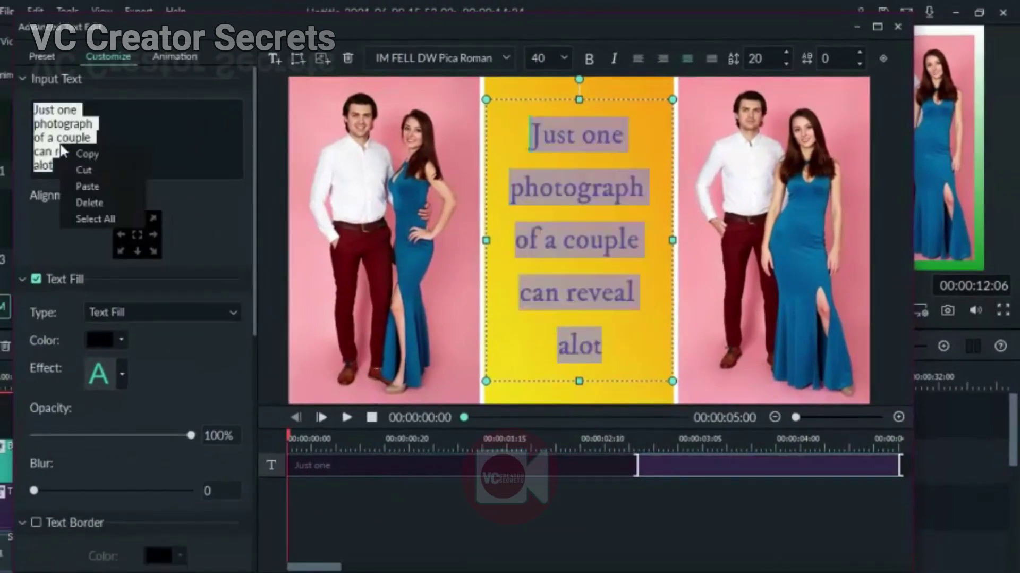
pyautogui.click(80, 184)
pyautogui.click(514, 250)
pyautogui.press('Return')
pyautogui.click(346, 417)
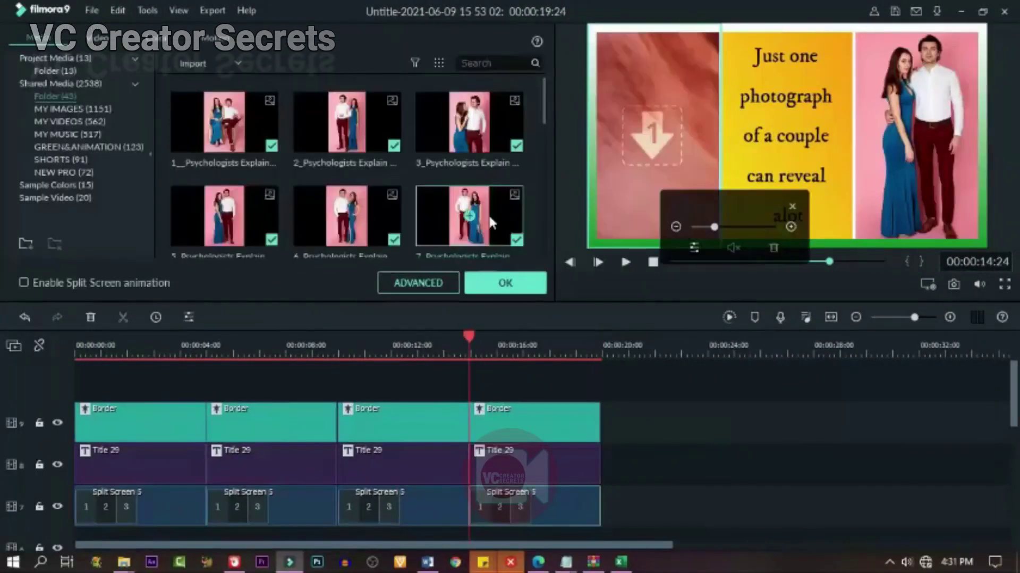
# Step: Put the eighth photo in the fourth slide's left panel and paste the next sentence into its title
pyautogui.moveTo(224, 215); pyautogui.dragTo(657, 135)
pyautogui.doubleClick(540, 461)
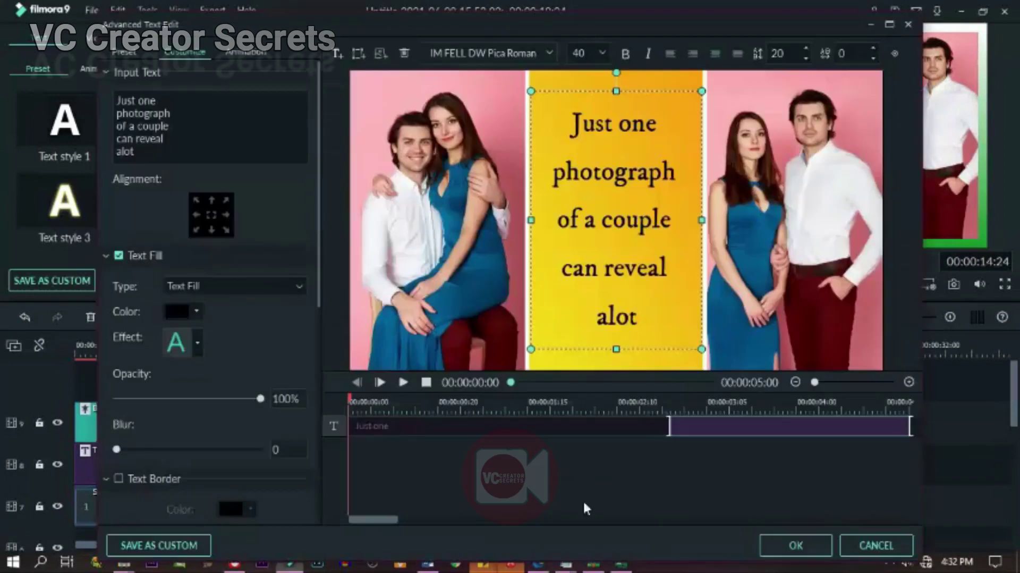
pyautogui.hotkey('ctrl', 'a')
pyautogui.rightClick(134, 129)
pyautogui.click(156, 167)
pyautogui.click(583, 230)
pyautogui.press('Return')
pyautogui.click(571, 277)
pyautogui.press('Return')
pyautogui.click(563, 291)
pyautogui.press('Return')
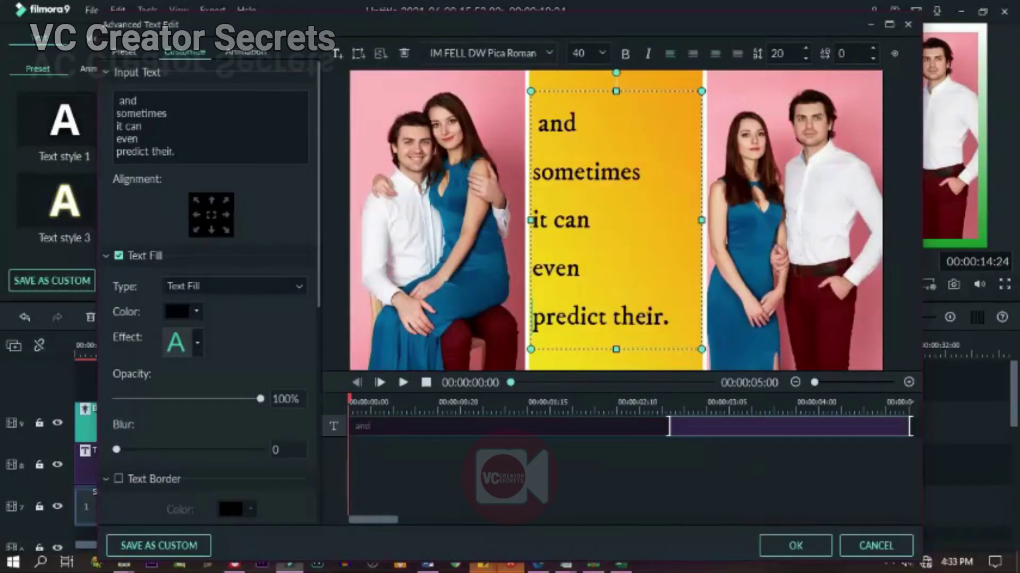
pyautogui.press('BackSpace')
pyautogui.press('BackSpace')
pyautogui.press('BackSpace')
pyautogui.press('BackSpace')
pyautogui.press('BackSpace')
pyautogui.press('BackSpace')
pyautogui.press('BackSpace')
pyautogui.click(404, 382)
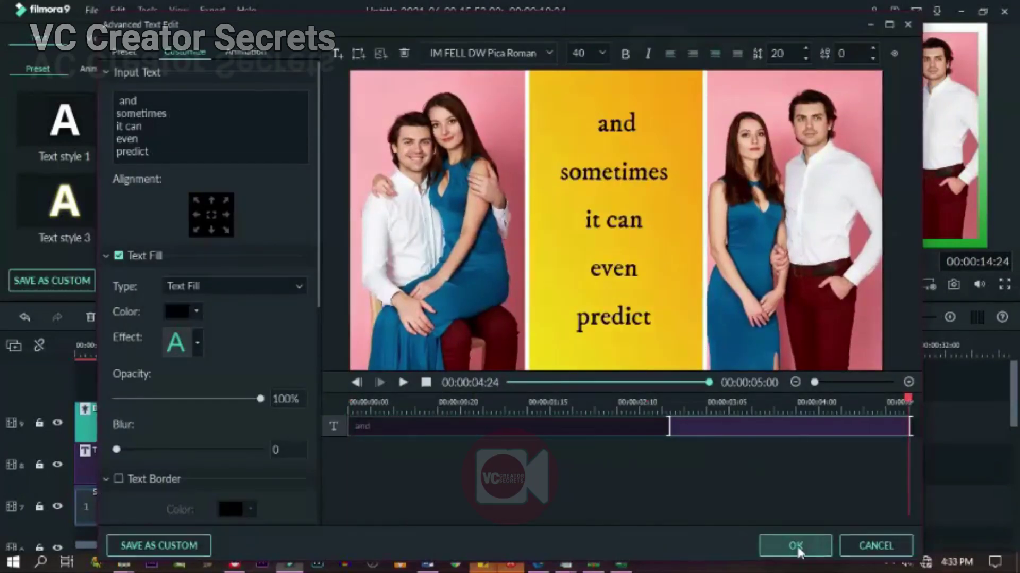
pyautogui.click(796, 545)
# Step: Paste a fifth slide titled 'future. Just pay attention to their body language.', centred
pyautogui.rightClick(619, 422)
pyautogui.click(638, 286)
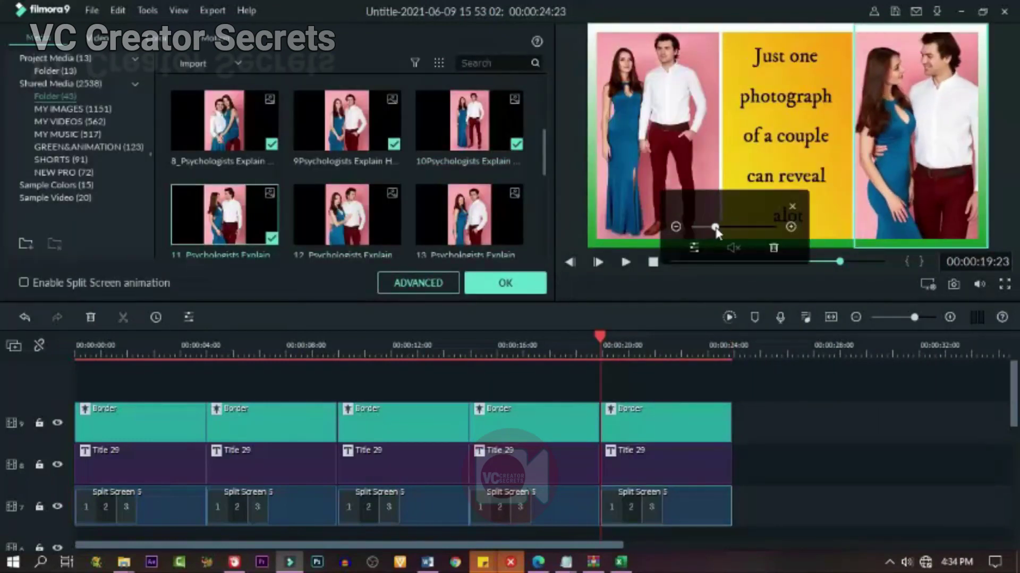
pyautogui.doubleClick(712, 228)
pyautogui.write('future. Just pay attention to their body language')
pyautogui.press('Return')
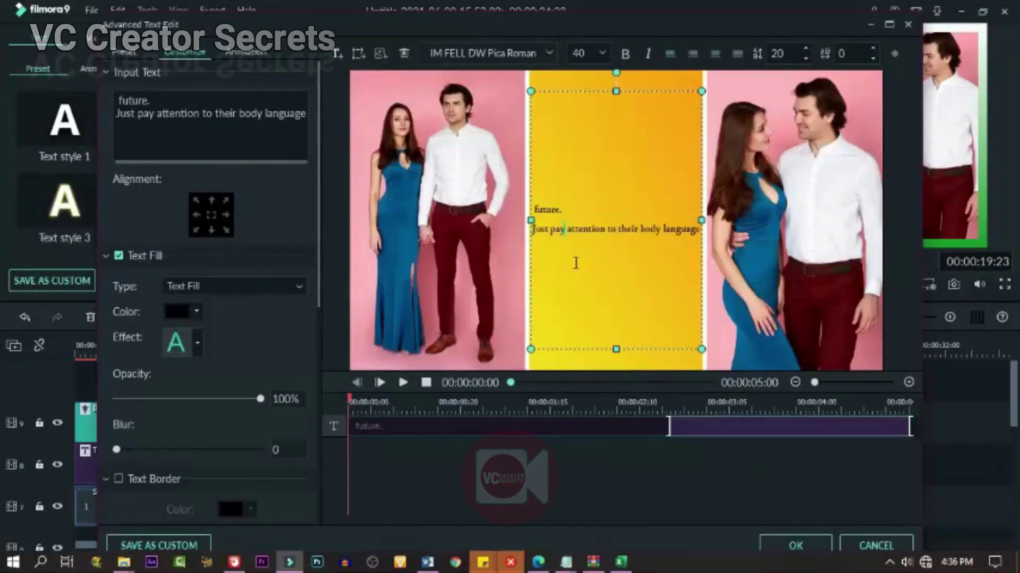
pyautogui.press('Return')
pyautogui.press('Return')
pyautogui.press('Return')
pyautogui.click(693, 53)
pyautogui.click(403, 382)
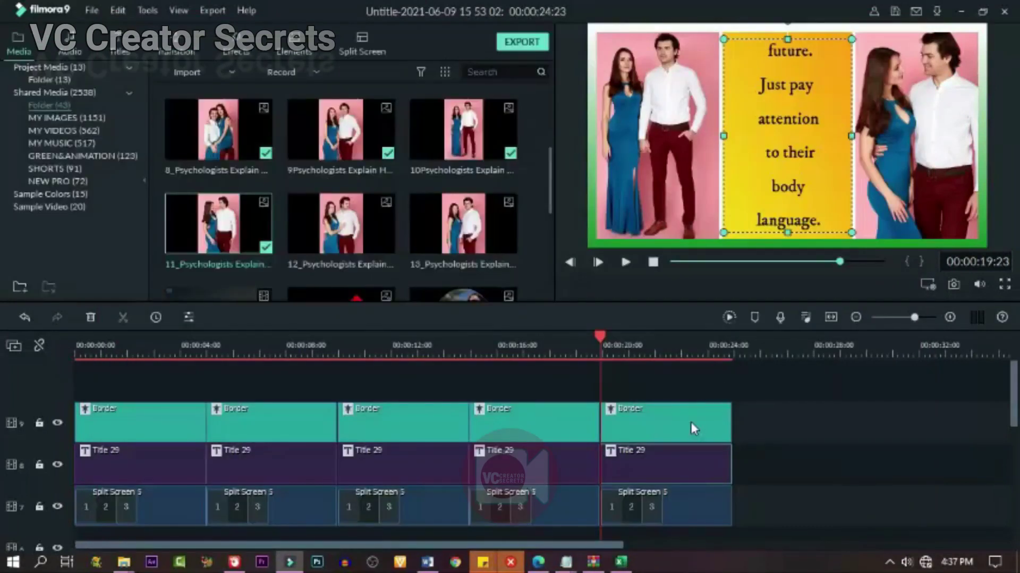
# Step: Delete the extra Border clips and stretch the remaining one across all five slides
pyautogui.click(676, 424)
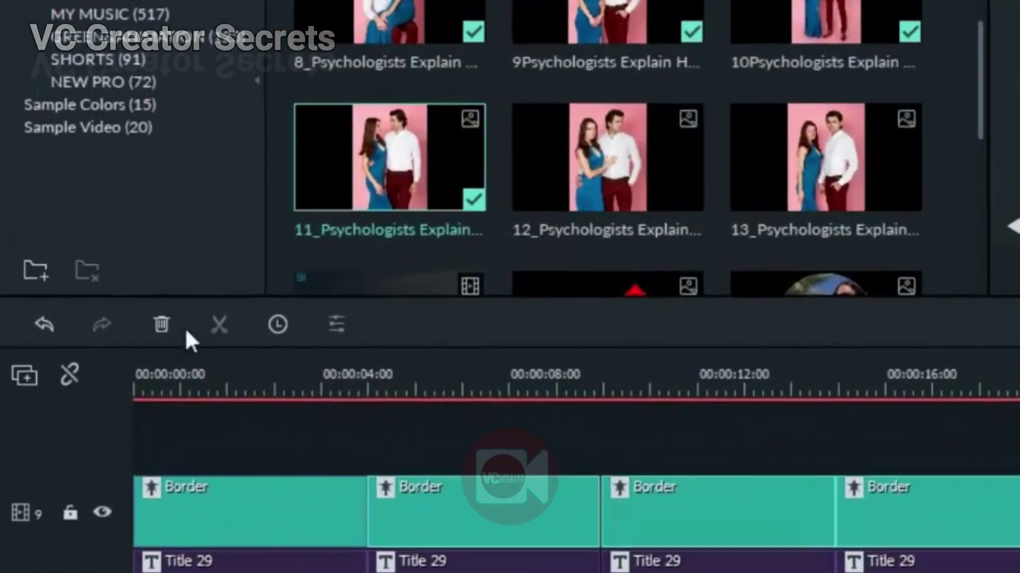
pyautogui.click(89, 318)
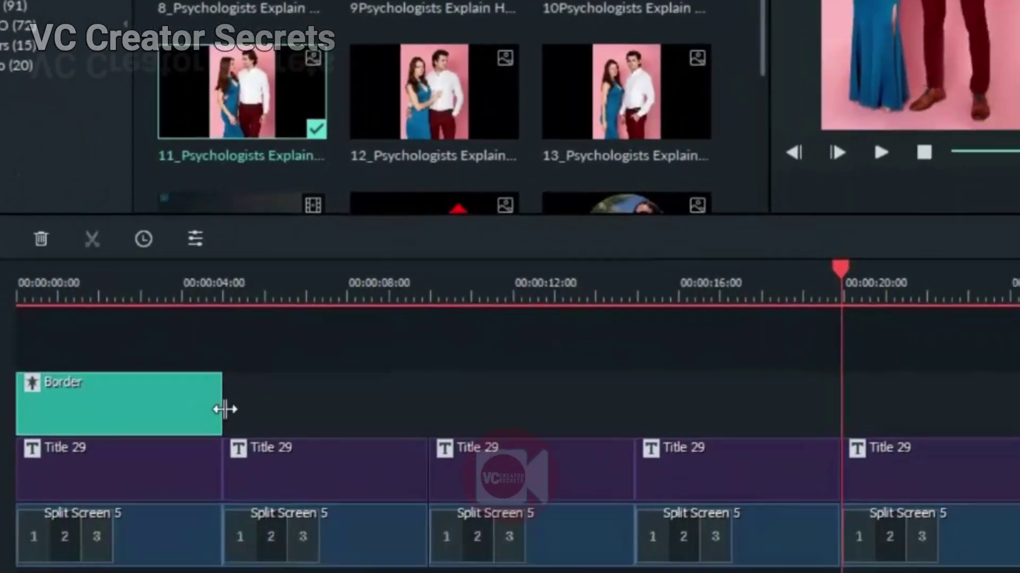
pyautogui.moveTo(367, 521); pyautogui.dragTo(667, 523)
pyautogui.moveTo(459, 398); pyautogui.dragTo(1004, 391)
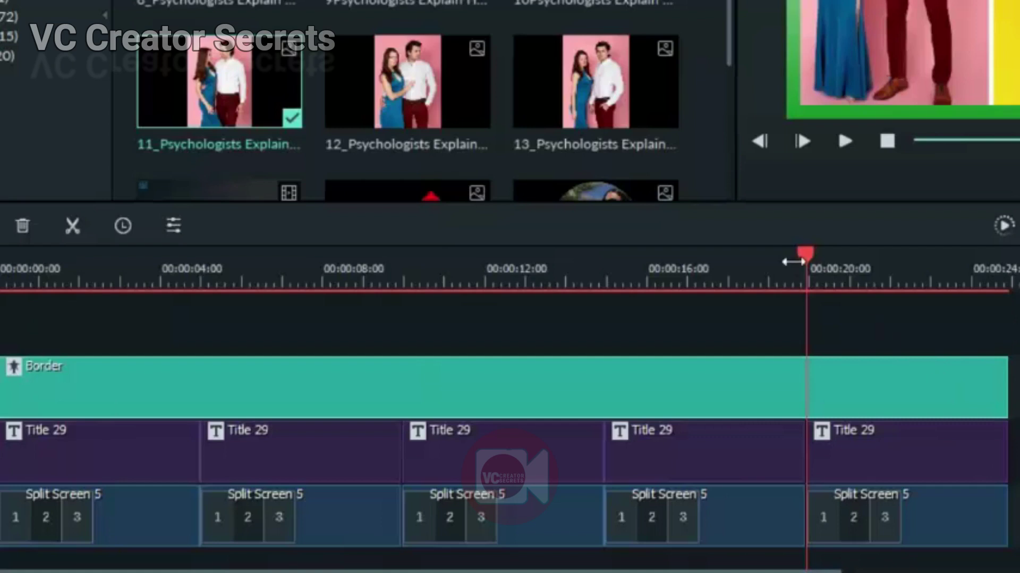
# Step: Rewind to the start and play the slideshow to check the border
pyautogui.moveTo(806, 254); pyautogui.dragTo(349, 314)
pyautogui.moveTo(596, 348); pyautogui.dragTo(943, 319)
pyautogui.press('Home')
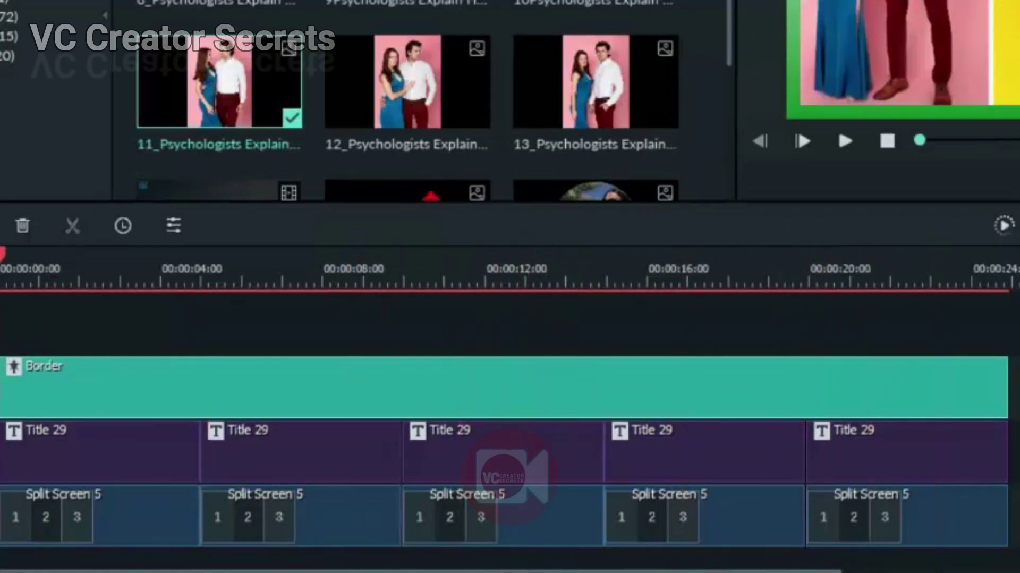
pyautogui.press('space')
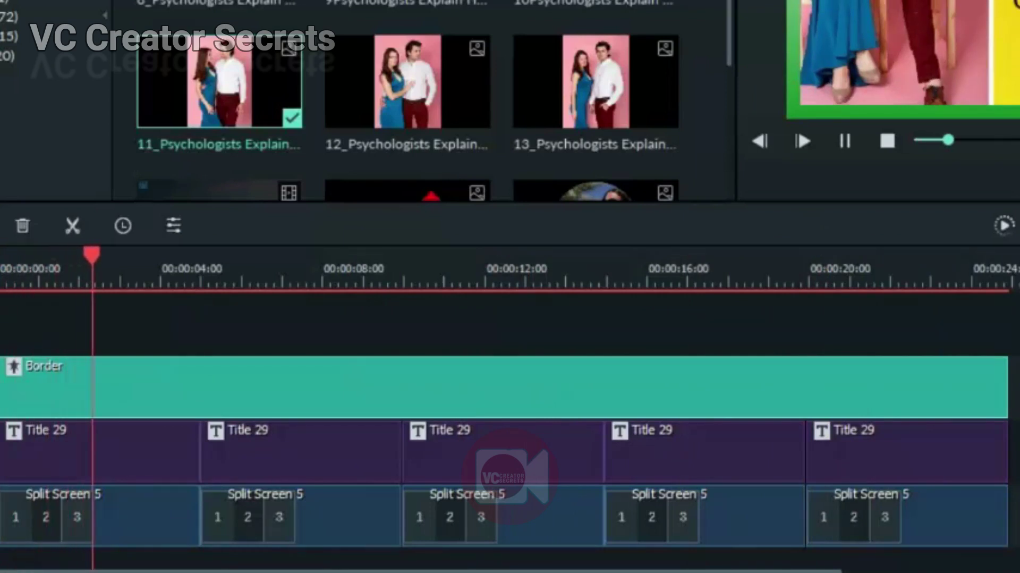
# Step: Duplicate the last split-screen slide as a sixth slide and extend the Border to about 29 seconds
pyautogui.click(938, 526)
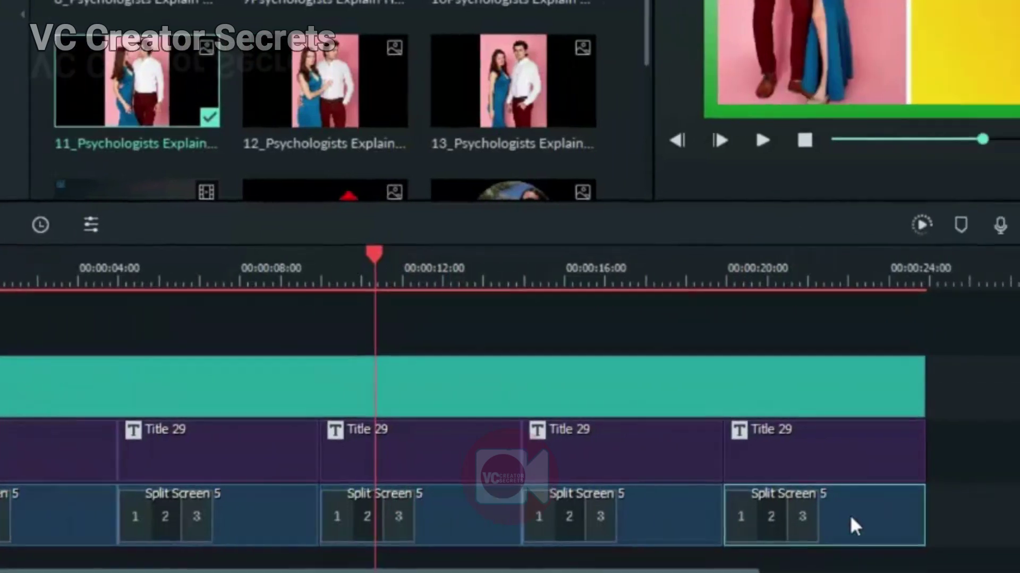
pyautogui.rightClick(933, 515)
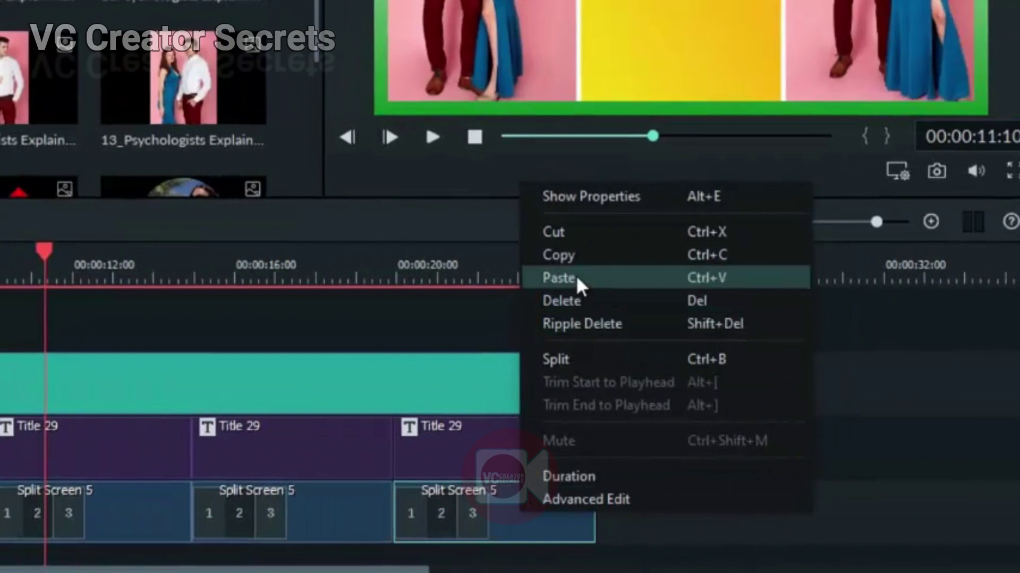
pyautogui.click(553, 256)
pyautogui.hotkey('ctrl', 'v')
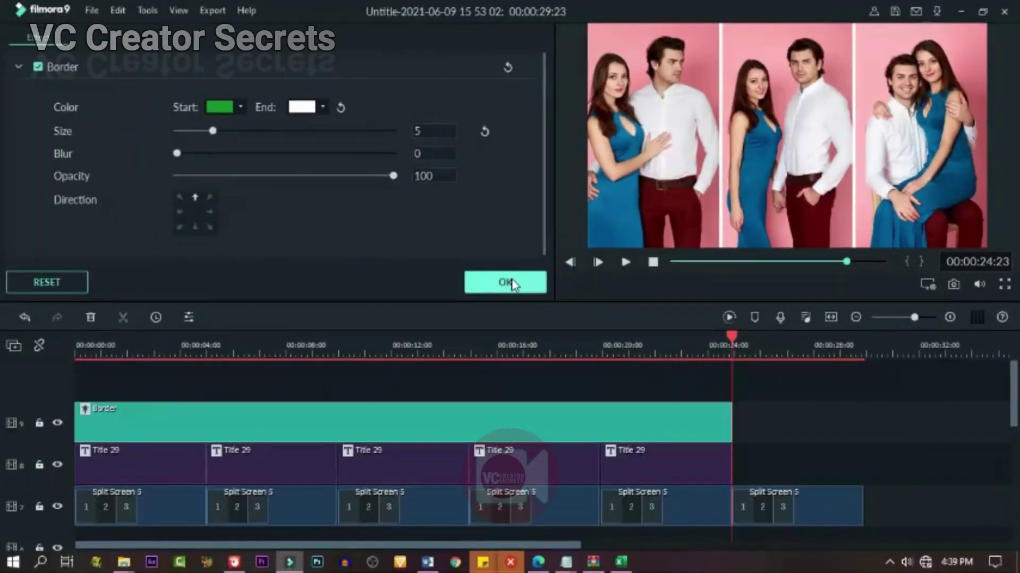
pyautogui.click(515, 285)
pyautogui.moveTo(734, 417); pyautogui.dragTo(859, 422)
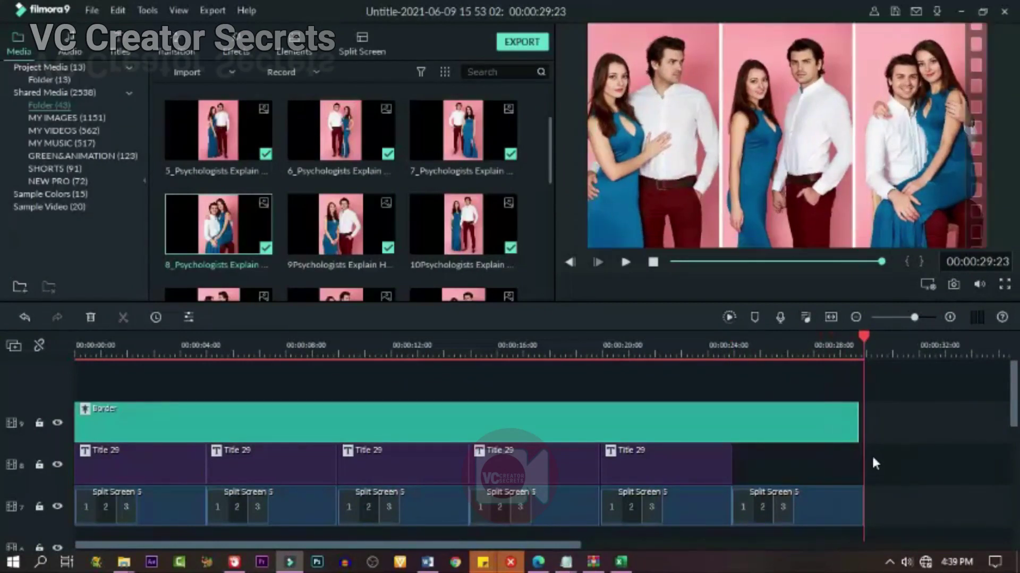
# Step: Try the Cinematic Flares 1 lens-flare overlay on the timeline and preview it
pyautogui.click(236, 46)
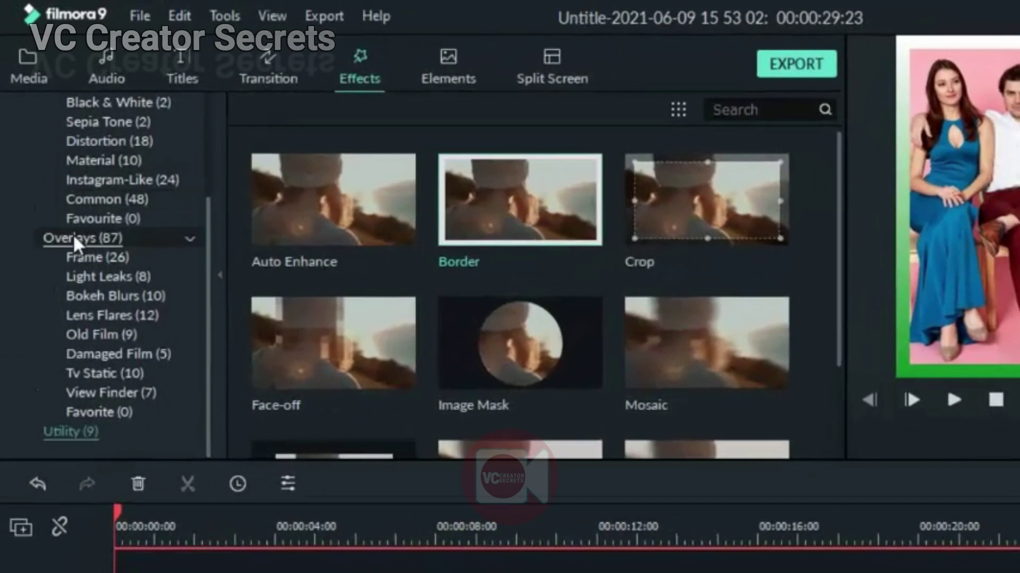
pyautogui.click(98, 314)
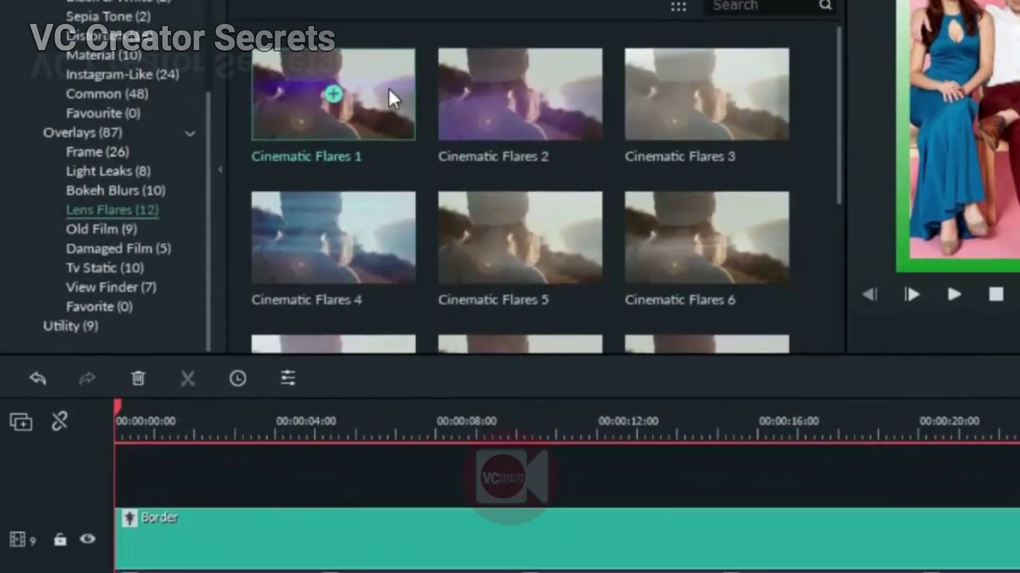
pyautogui.moveTo(395, 204); pyautogui.dragTo(116, 345)
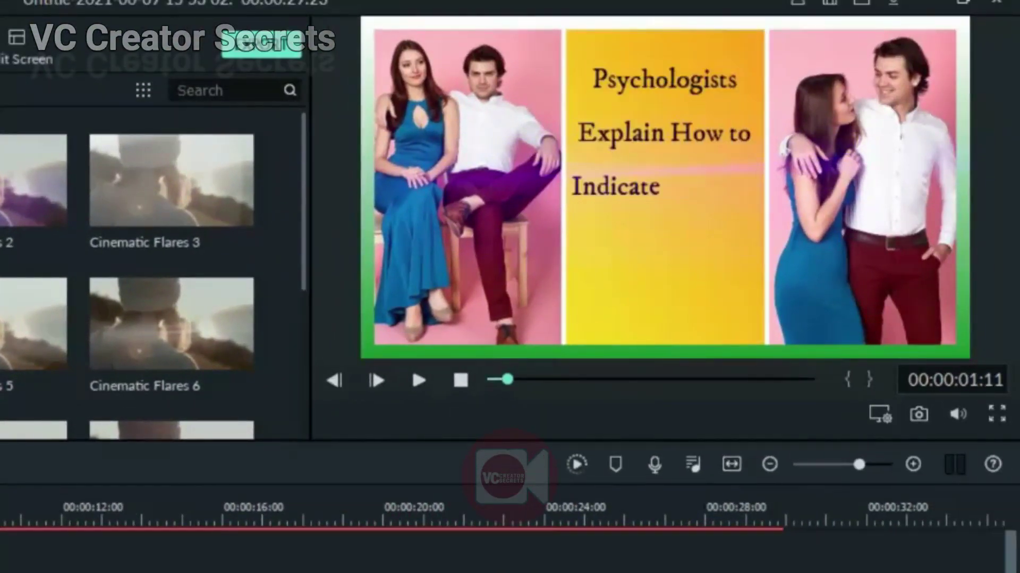
pyautogui.press('space')
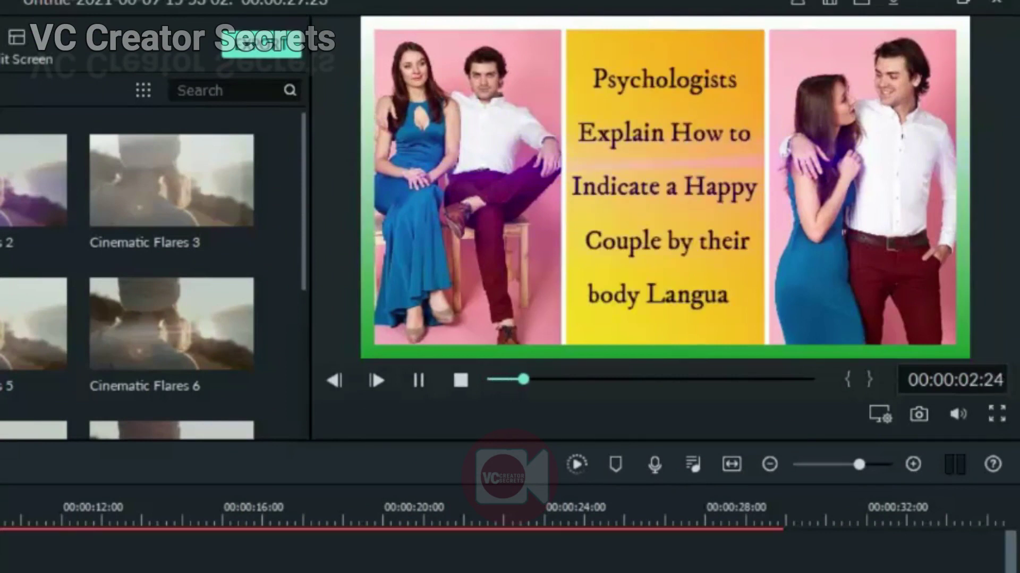
pyautogui.press('space')
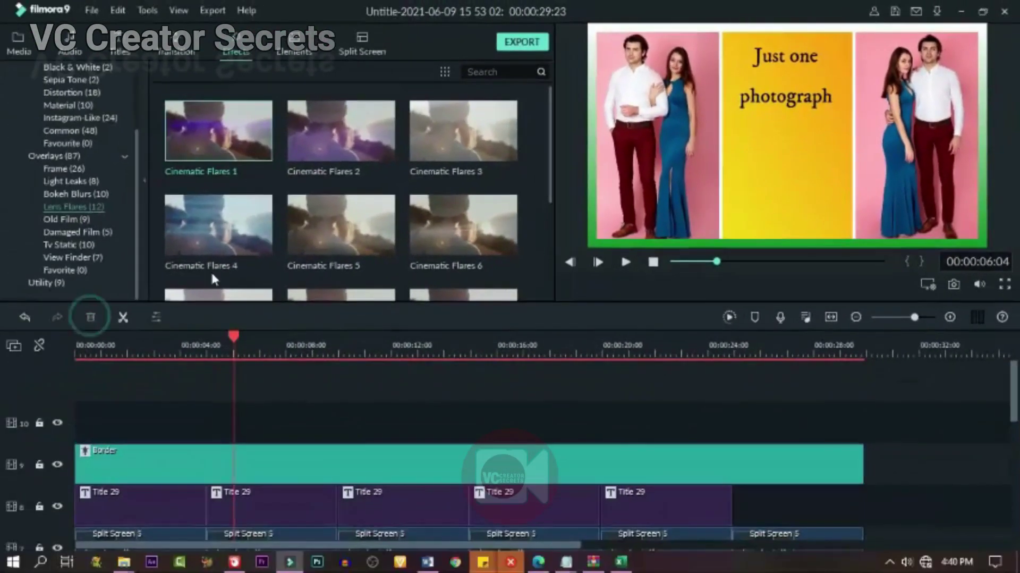
# Step: Add Cinematic Flares 2 above the border and stretch it to the slideshow's end
pyautogui.moveTo(340, 133); pyautogui.dragTo(114, 413)
pyautogui.click(101, 351)
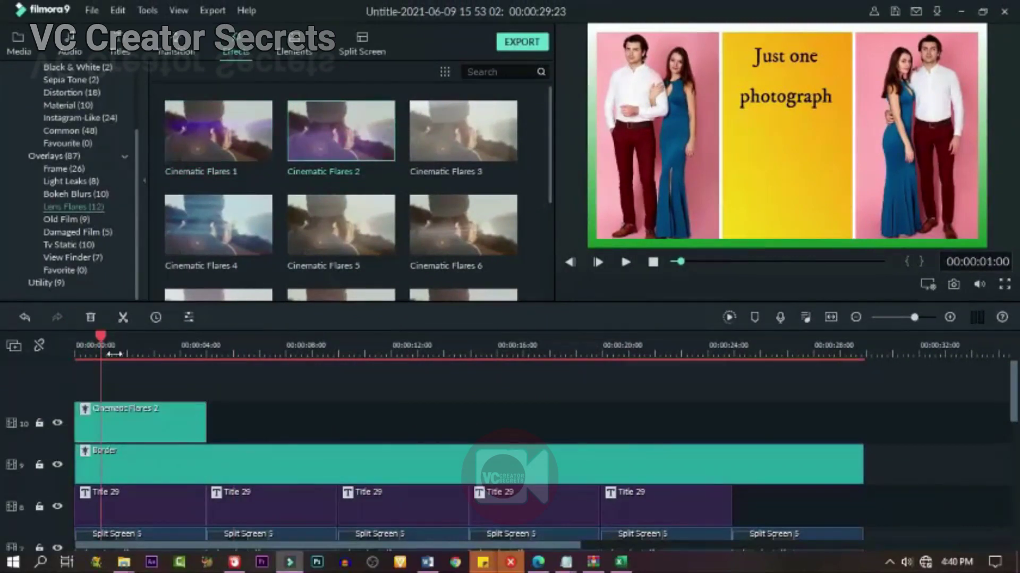
pyautogui.press('space')
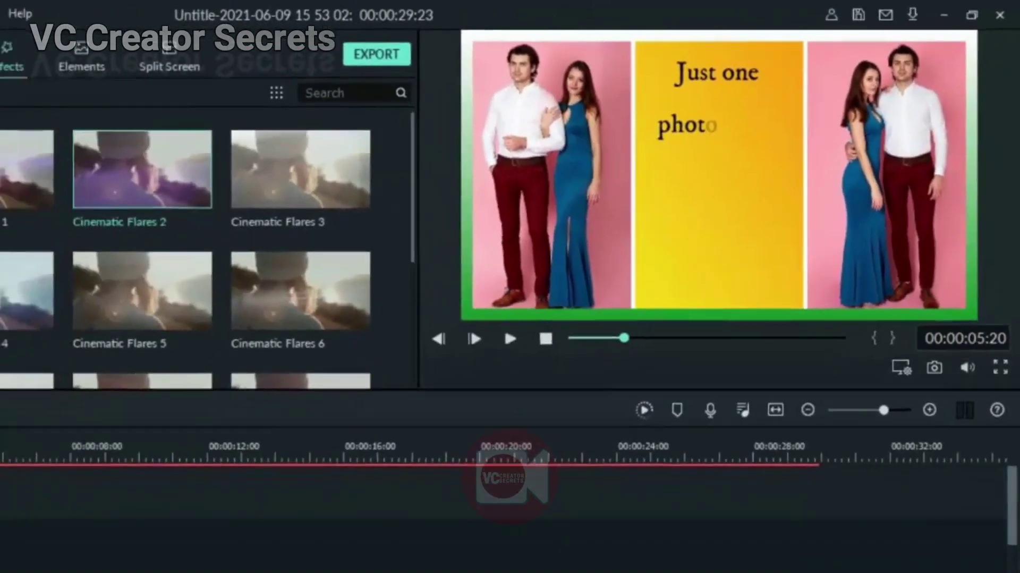
pyautogui.moveTo(207, 421); pyautogui.dragTo(861, 436)
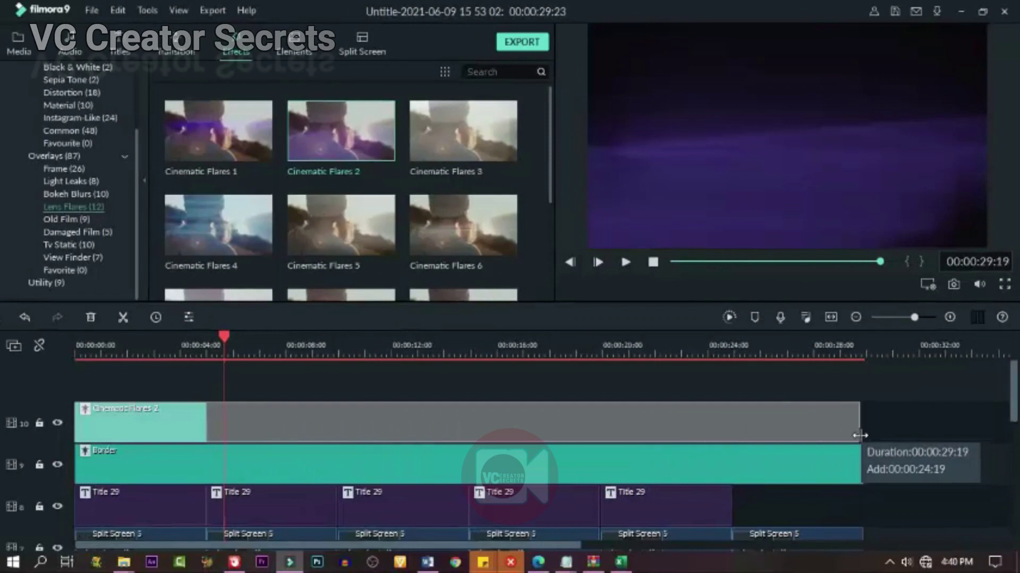
pyautogui.moveTo(944, 468); pyautogui.dragTo(892, 461)
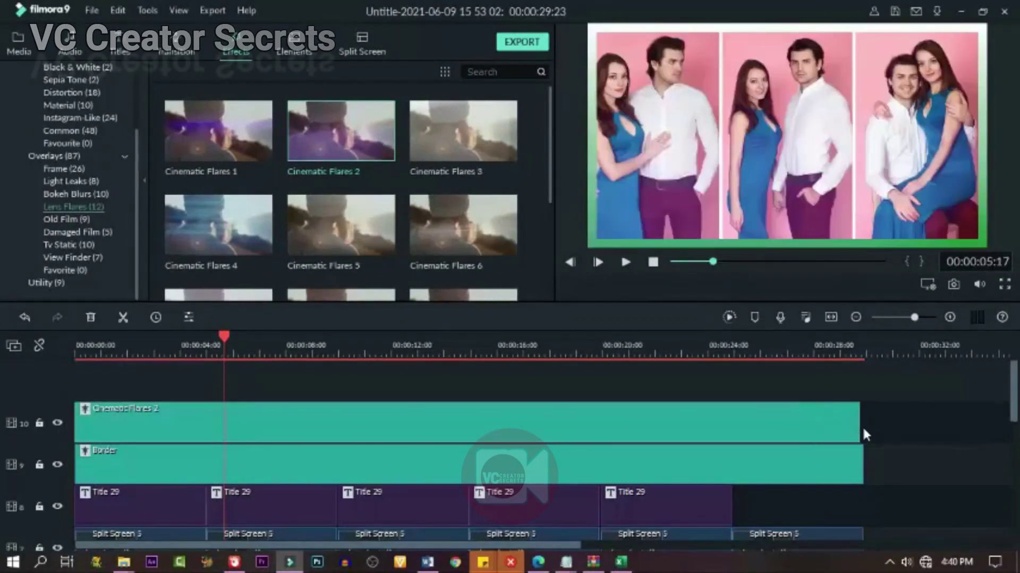
# Step: Add Swap transitions at every title joint on track 8 and split-screen joint on track 7
pyautogui.moveTo(866, 427); pyautogui.dragTo(869, 427)
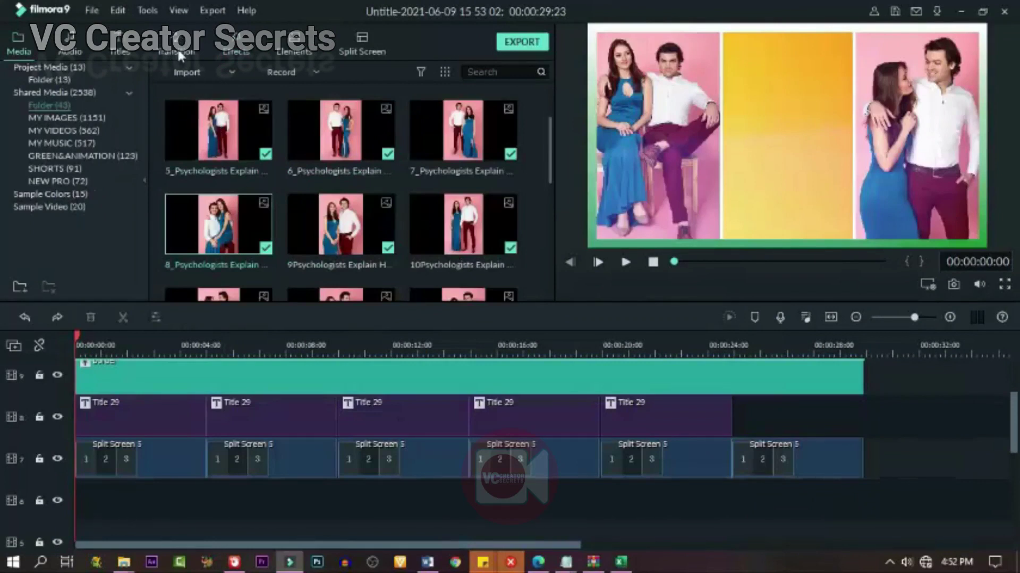
pyautogui.click(177, 48)
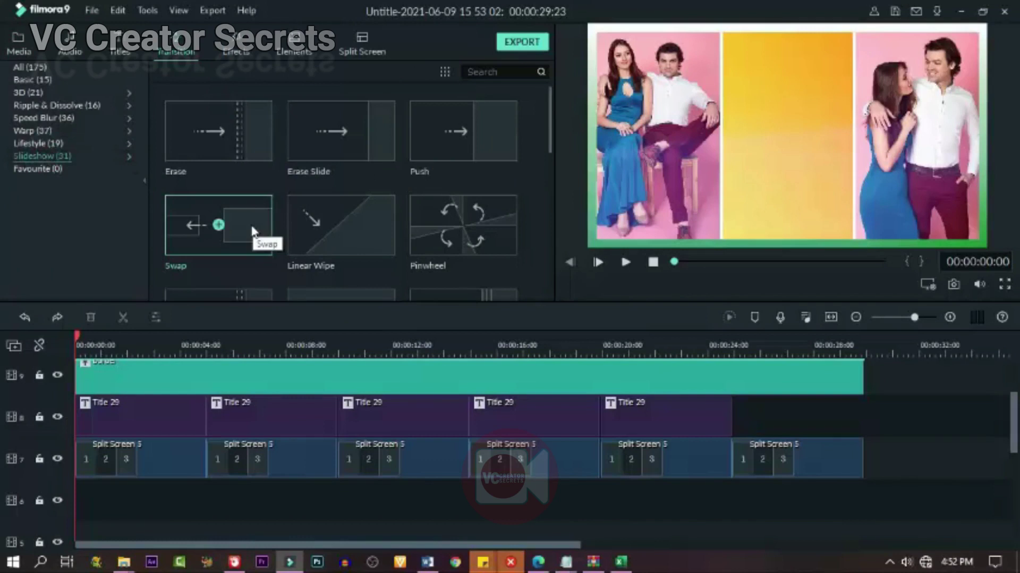
pyautogui.moveTo(250, 222); pyautogui.dragTo(200, 419)
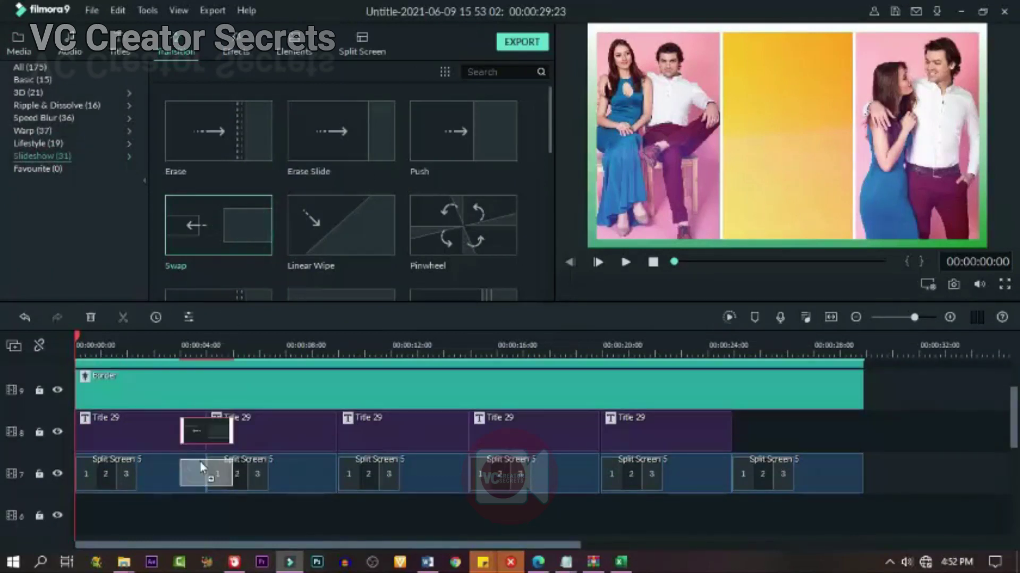
pyautogui.moveTo(199, 461); pyautogui.dragTo(200, 460)
pyautogui.moveTo(237, 222); pyautogui.dragTo(332, 479)
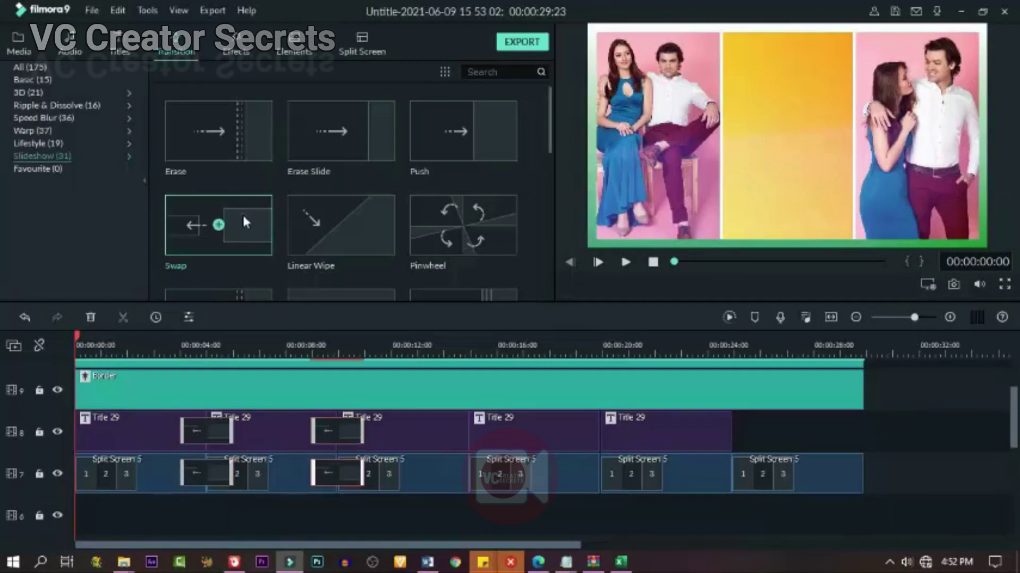
pyautogui.moveTo(246, 223); pyautogui.dragTo(452, 420)
pyautogui.moveTo(254, 215); pyautogui.dragTo(579, 462)
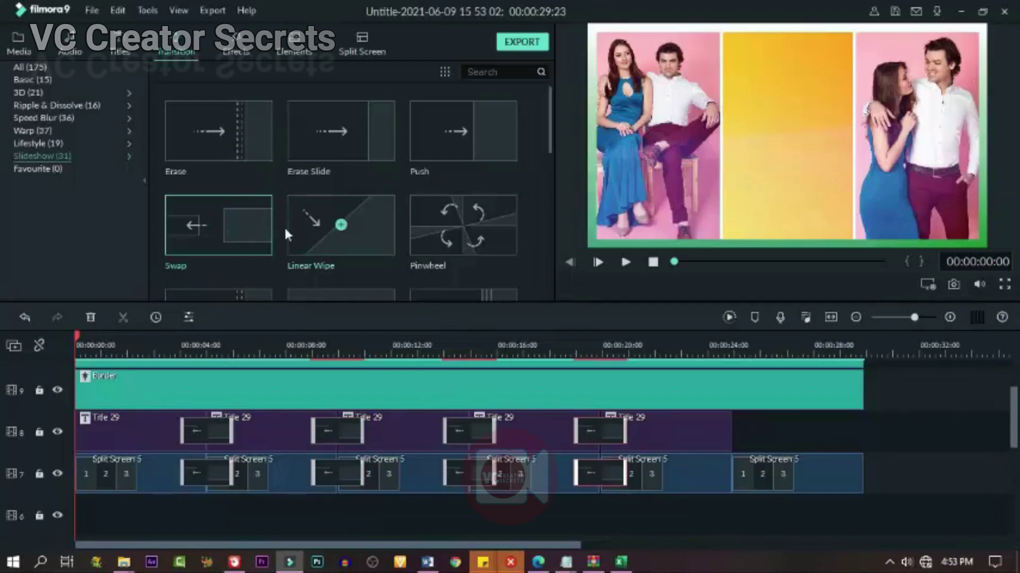
pyautogui.moveTo(281, 245); pyautogui.dragTo(727, 495)
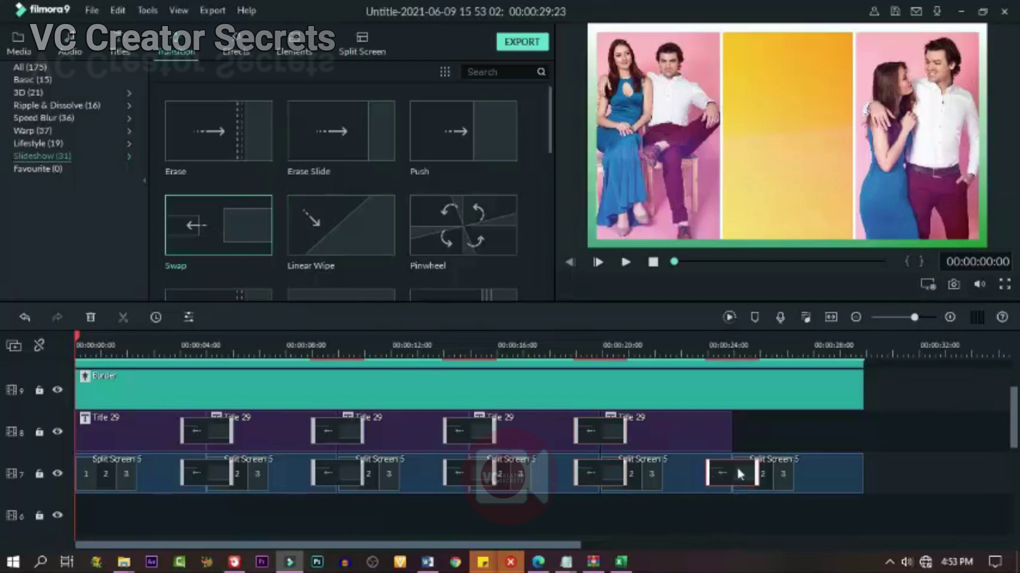
pyautogui.click(45, 118)
# Step: Add Cross Roll 5 at the split screens' start and Cross Roll 7 at the slideshow's end
pyautogui.scroll(-5, 415, 242)
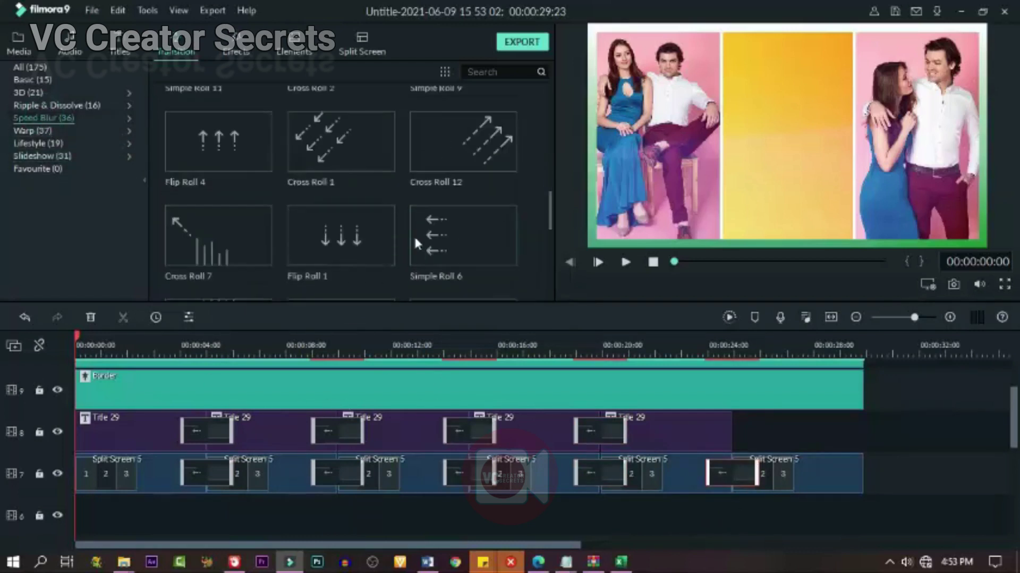
pyautogui.moveTo(259, 236); pyautogui.dragTo(78, 481)
pyautogui.click(234, 157)
pyautogui.moveTo(234, 157); pyautogui.dragTo(836, 460)
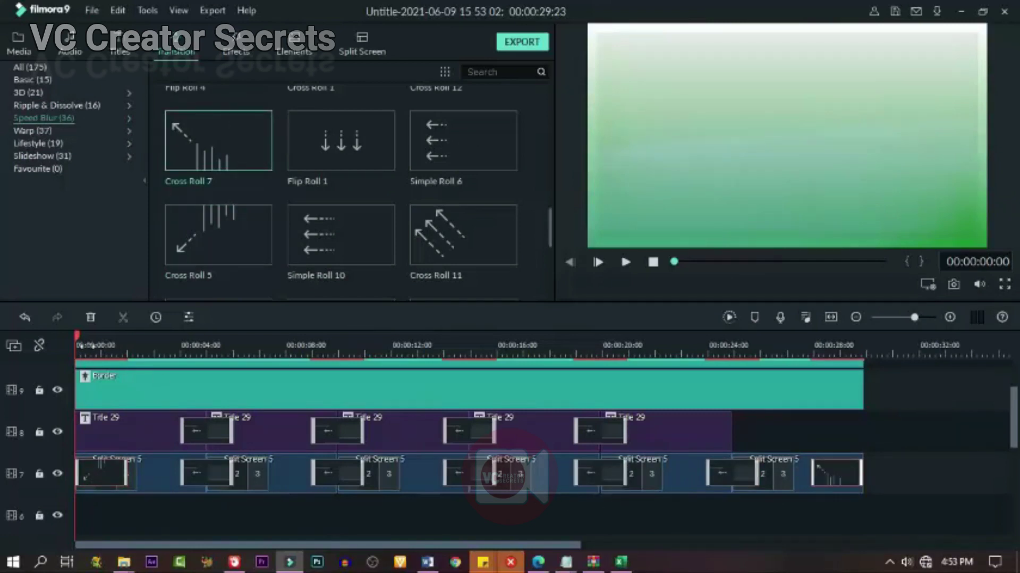
# Step: Play the slideshow to check the transitions and render a preview
pyautogui.press('space')
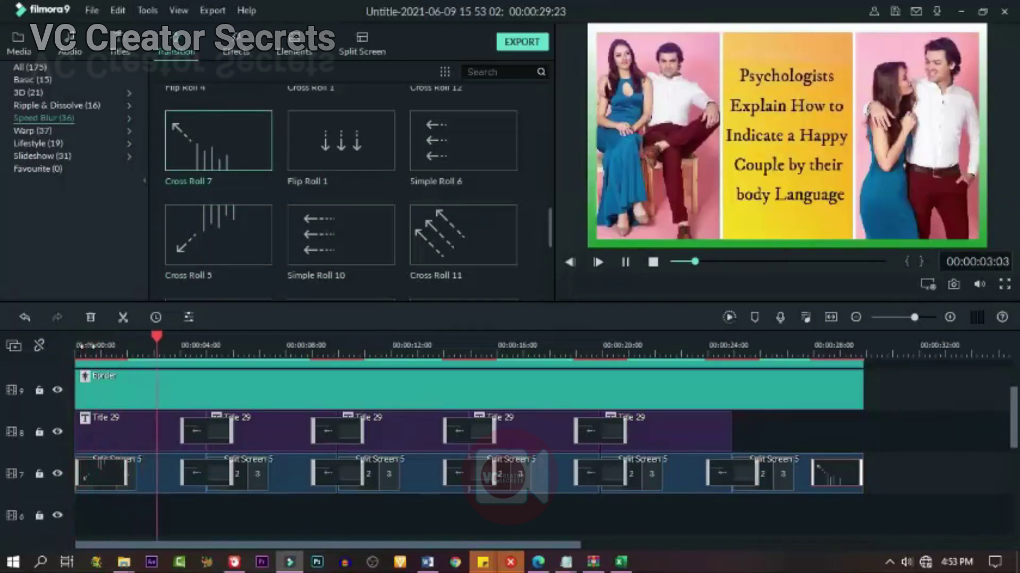
pyautogui.click(210, 333)
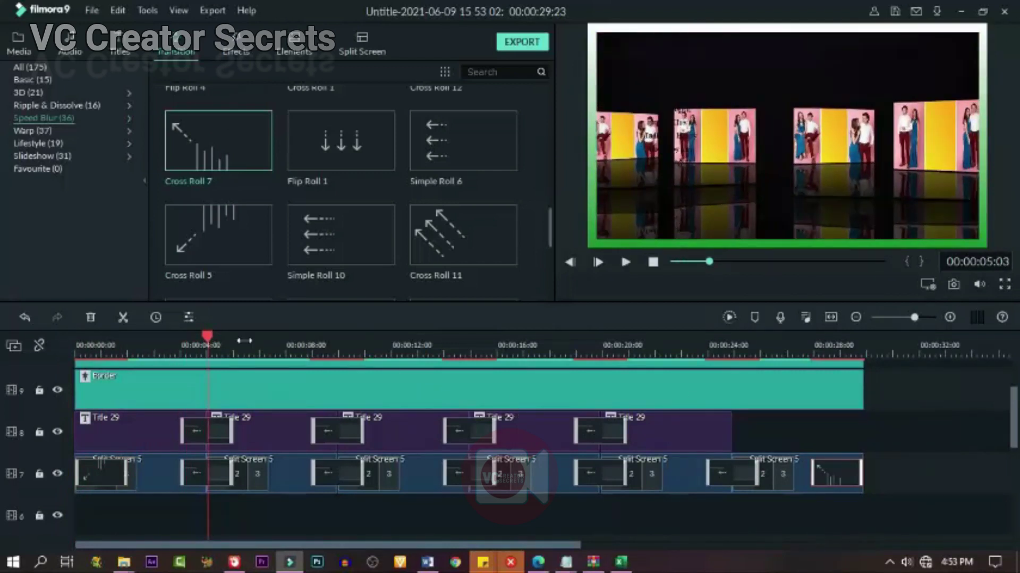
pyautogui.press('space')
pyautogui.click(730, 317)
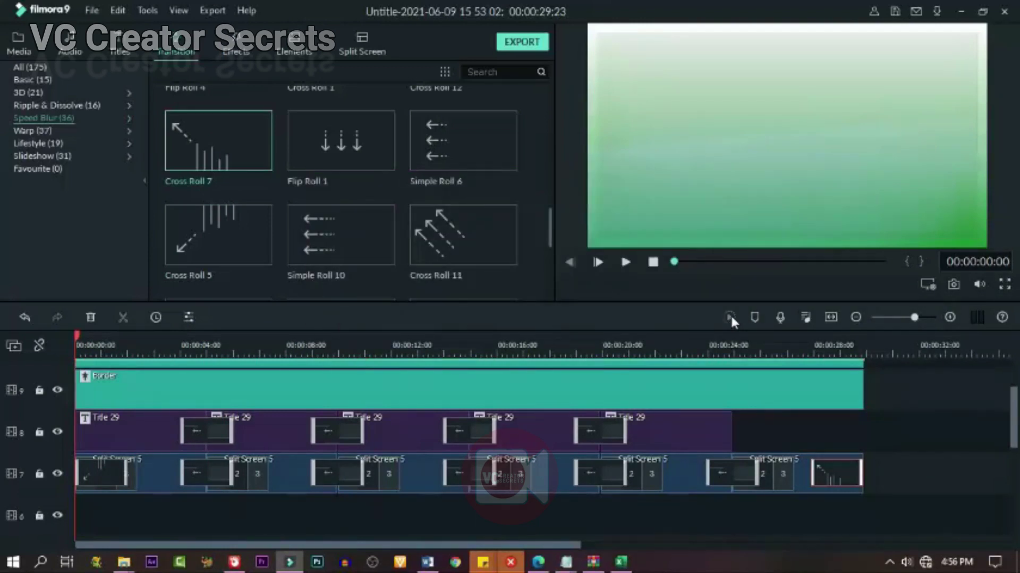
# Step: Search the audio library for 'air' in My Music and pick mixkit-air-woosh-1489
pyautogui.click(78, 47)
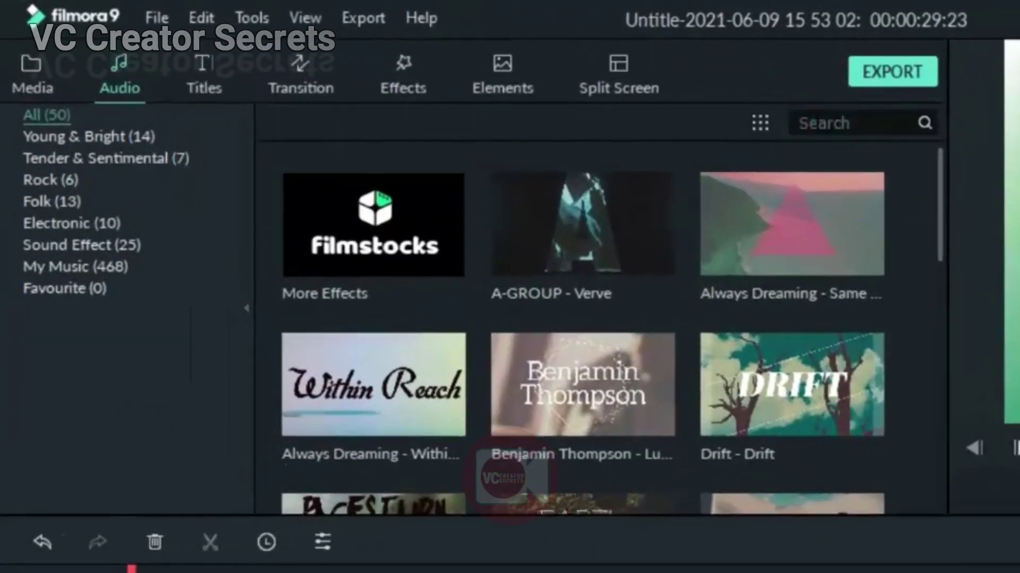
pyautogui.write('ai')
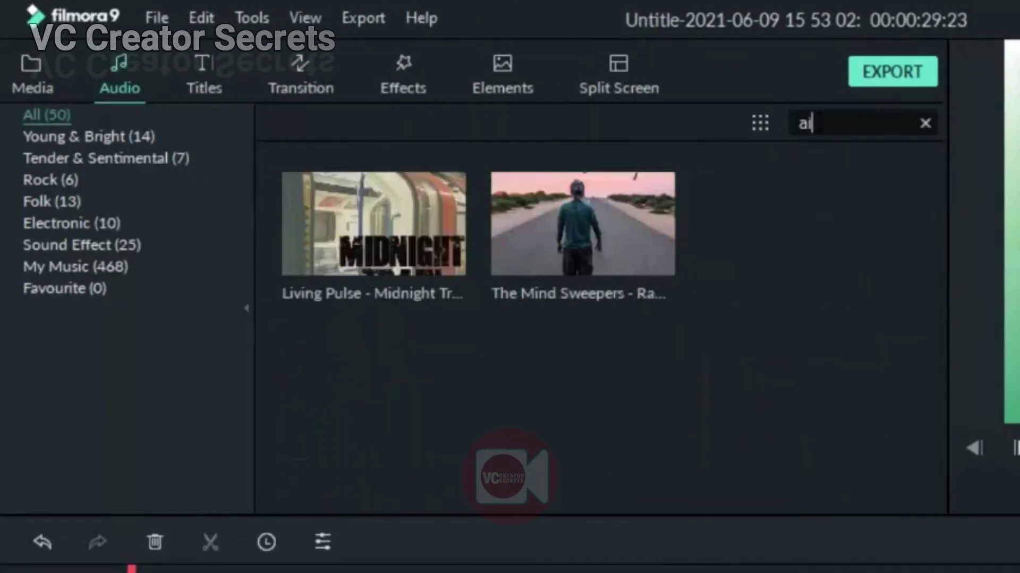
pyautogui.write('r')
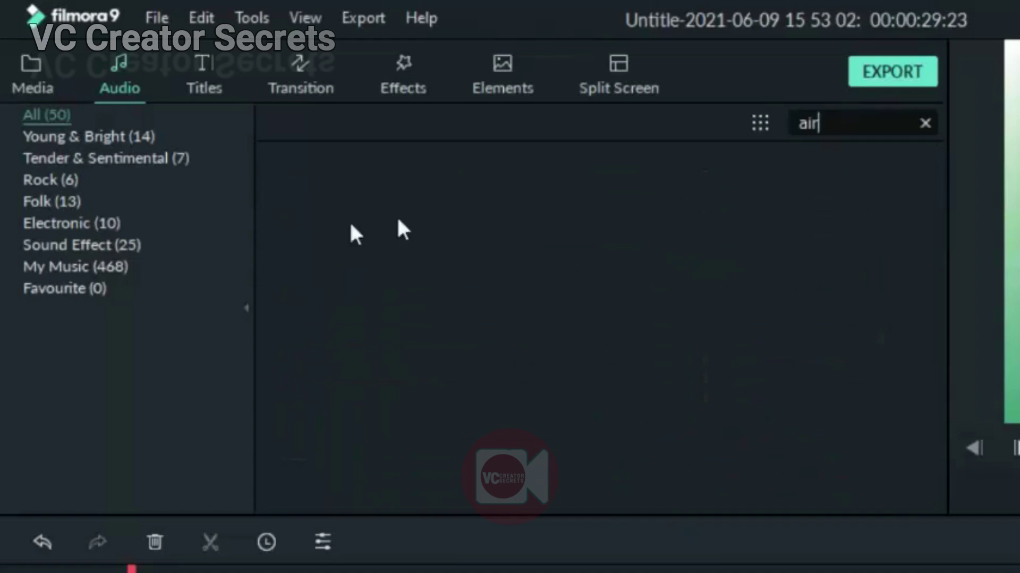
pyautogui.click(94, 263)
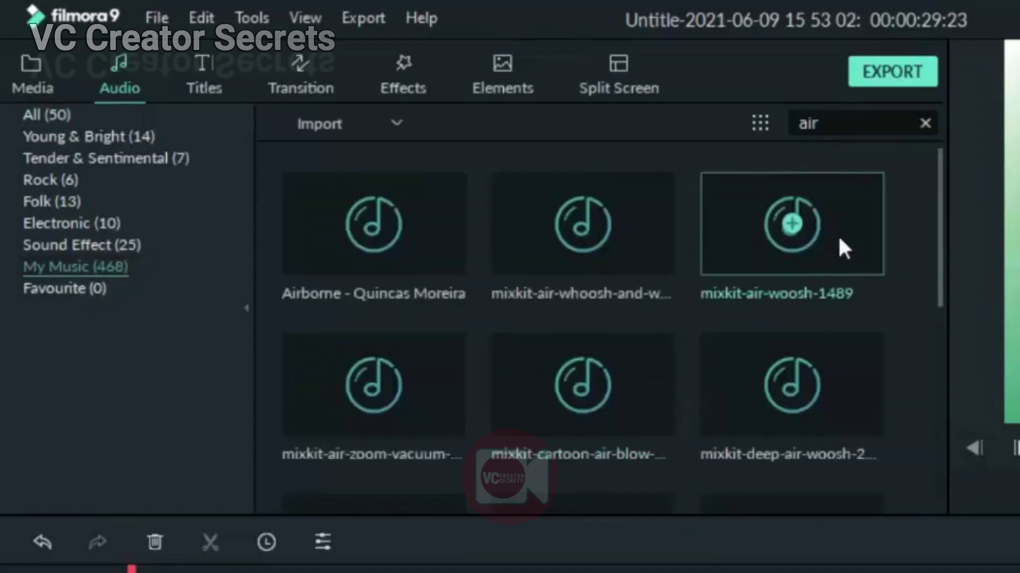
pyautogui.click(840, 239)
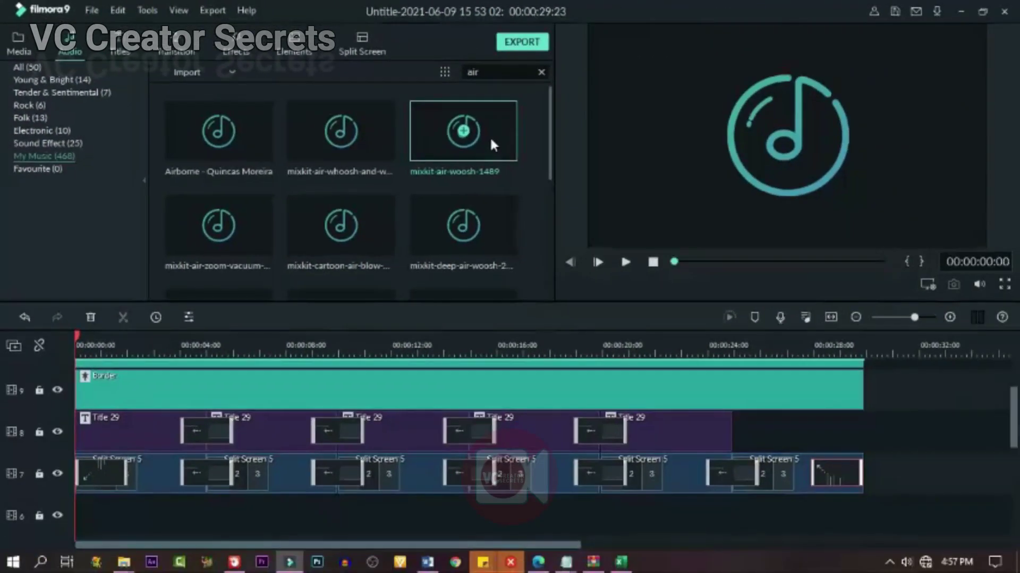
# Step: Place the air woosh at the start of audio track 1 and paste copies at the first joints
pyautogui.moveTo(490, 136); pyautogui.dragTo(62, 470)
pyautogui.rightClick(64, 470)
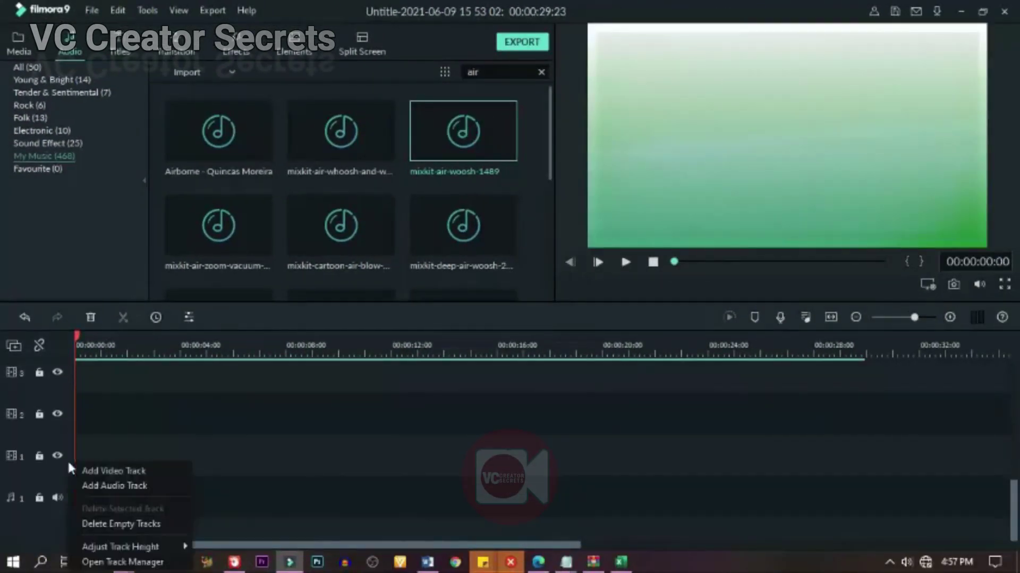
pyautogui.click(183, 483)
pyautogui.press('space')
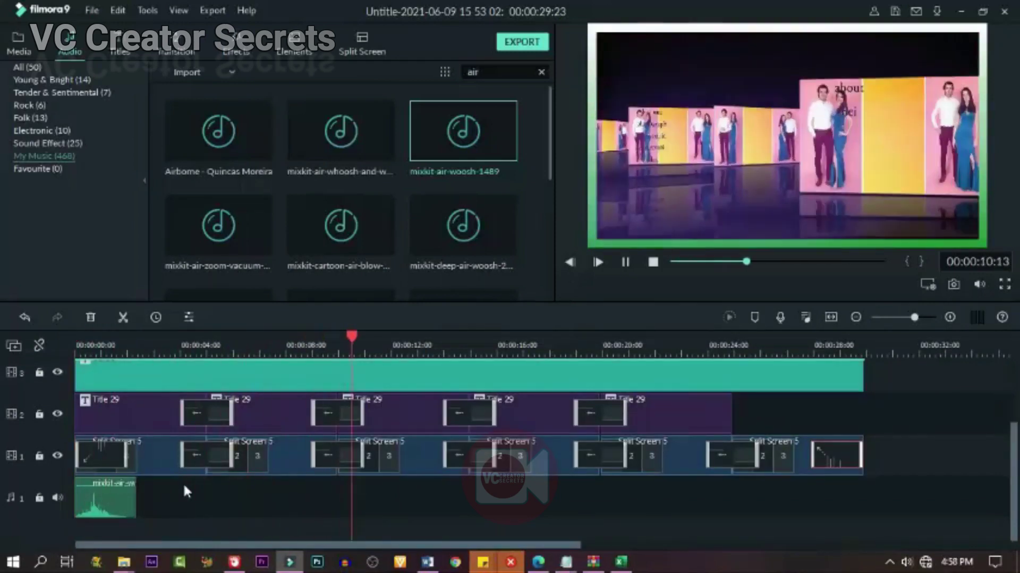
pyautogui.click(177, 418)
pyautogui.hotkey('ctrl', 'v')
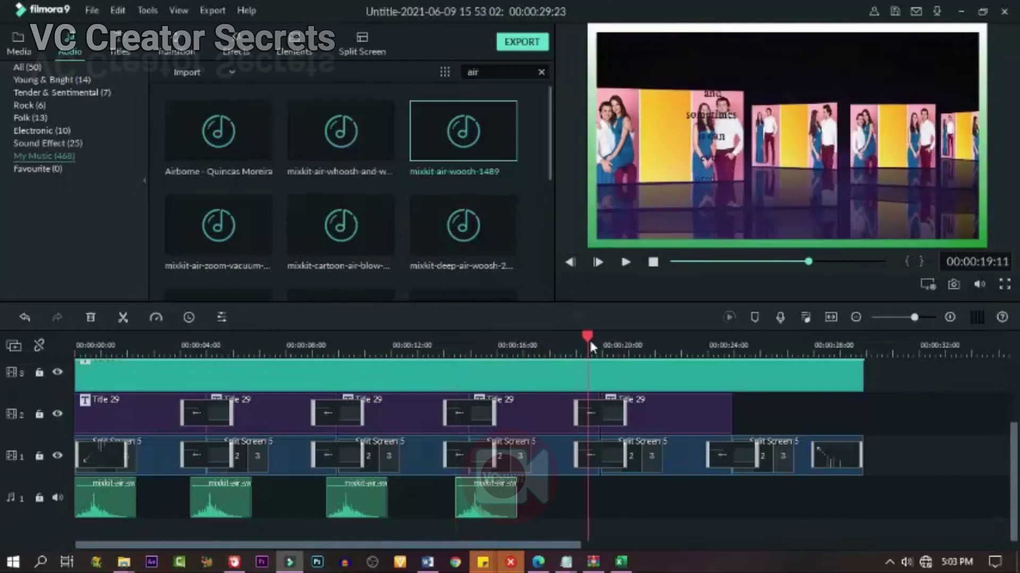
pyautogui.hotkey('ctrl', 'v')
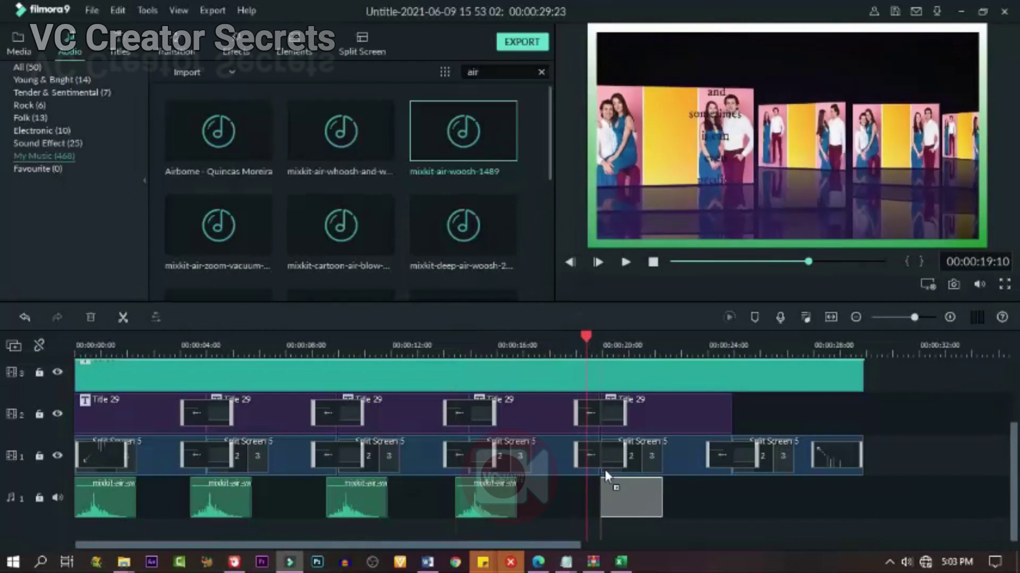
# Step: Paste woosh copies at the remaining joints and trim the last one to end with the video
pyautogui.click(736, 457)
pyautogui.click(720, 452)
pyautogui.hotkey('ctrl', 'v')
pyautogui.click(826, 351)
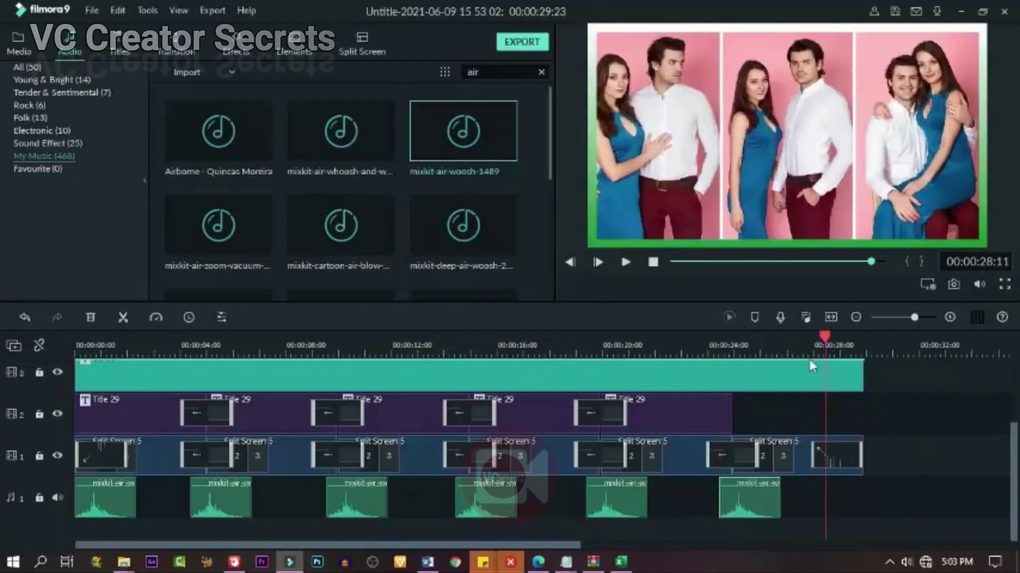
pyautogui.click(809, 354)
pyautogui.hotkey('ctrl', 'v')
pyautogui.click(820, 483)
pyautogui.moveTo(872, 495)
pyautogui.mouseDown()
pyautogui.moveTo(849, 495)
pyautogui.moveTo(863, 494)
pyautogui.mouseUp()
# Step: Lower the woosh clips' volume and play the slideshow to hear the whooshes
pyautogui.doubleClick(118, 506)
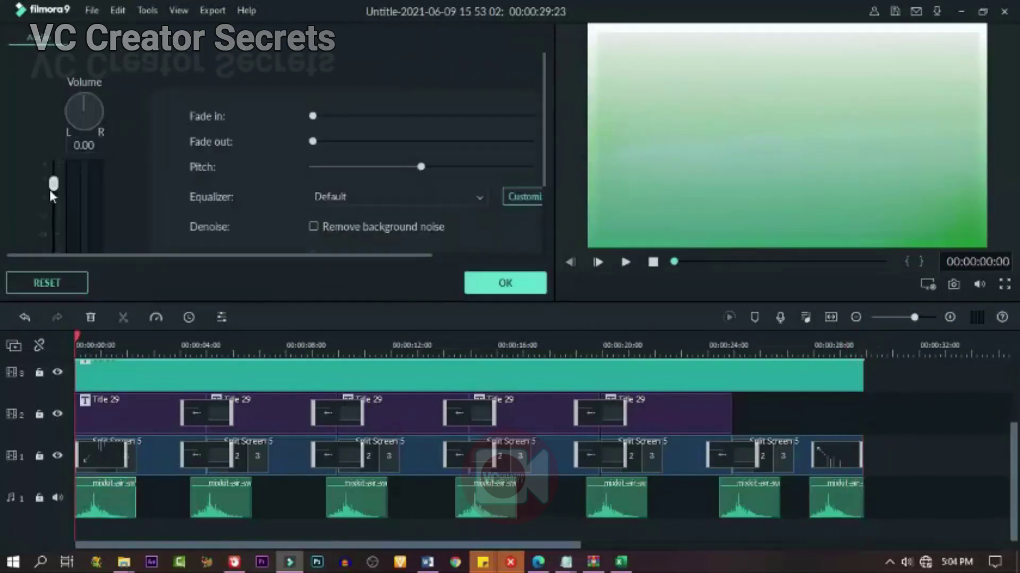
pyautogui.press('Down')
pyautogui.press('Down')
pyautogui.press('Down')
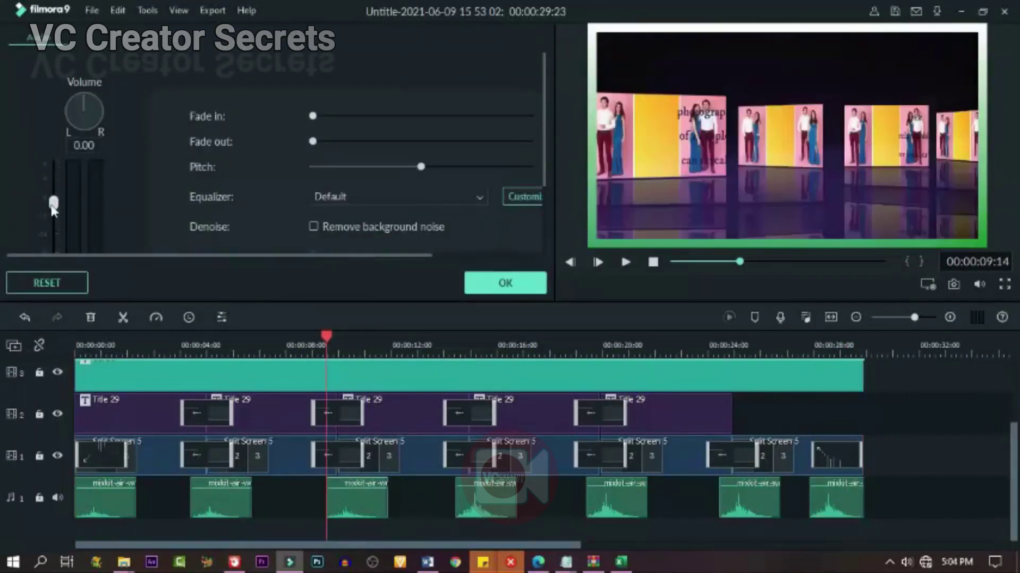
pyautogui.press('Down')
pyautogui.click(53, 204)
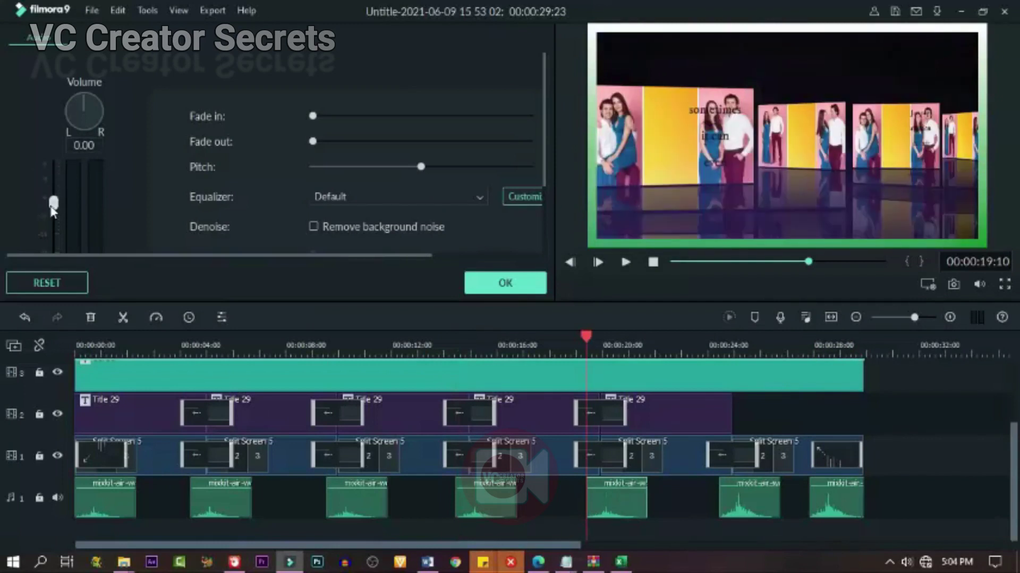
pyautogui.click(749, 510)
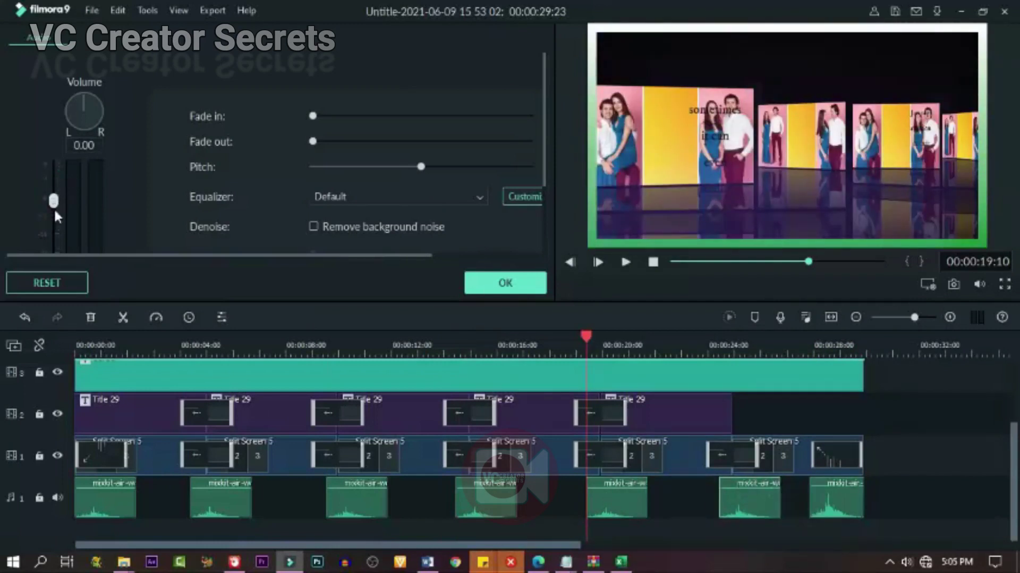
pyautogui.moveTo(56, 211)
pyautogui.mouseDown()
pyautogui.moveTo(53, 194)
pyautogui.moveTo(52, 204)
pyautogui.mouseUp()
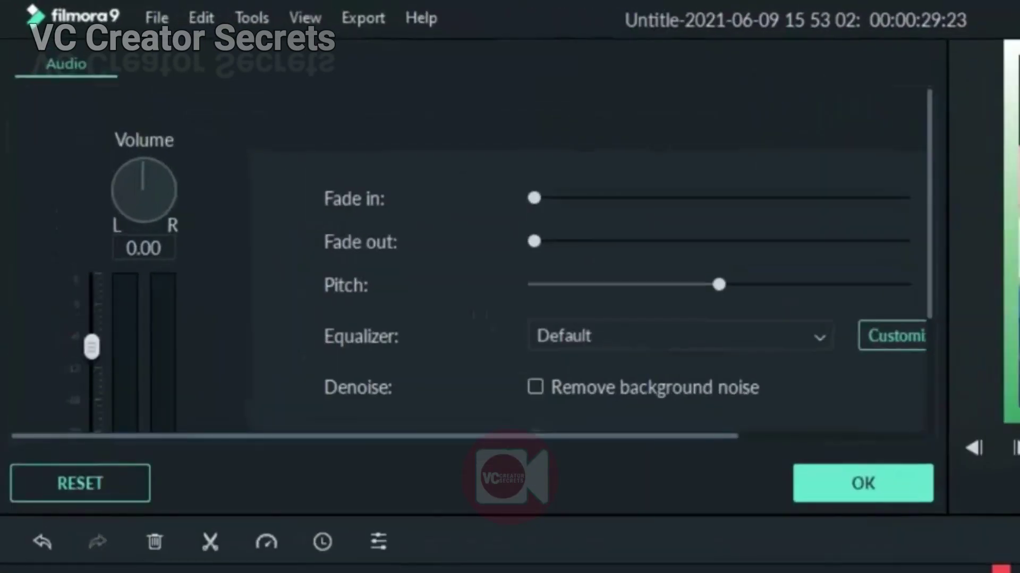
pyautogui.press('space')
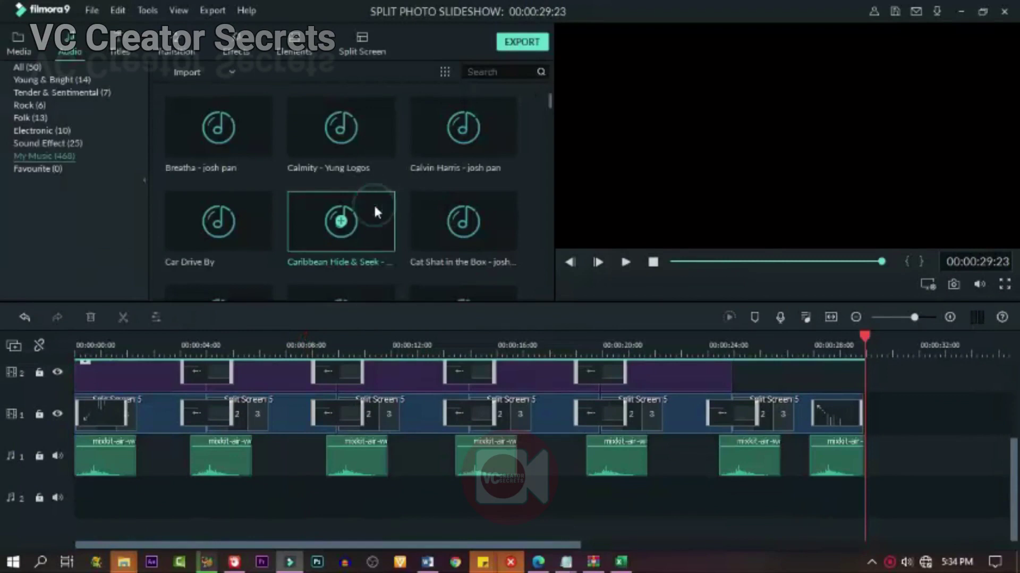
# Step: Add Caribbean Hide & Seek to audio track 2 and cut it off where the video ends
pyautogui.moveTo(376, 208); pyautogui.dragTo(268, 496)
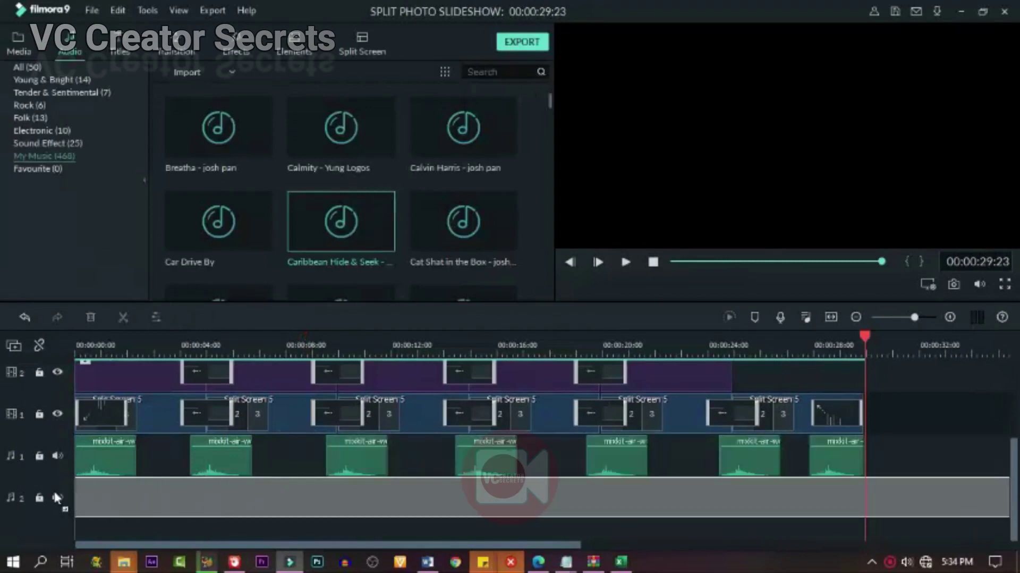
pyautogui.moveTo(56, 497); pyautogui.dragTo(59, 497)
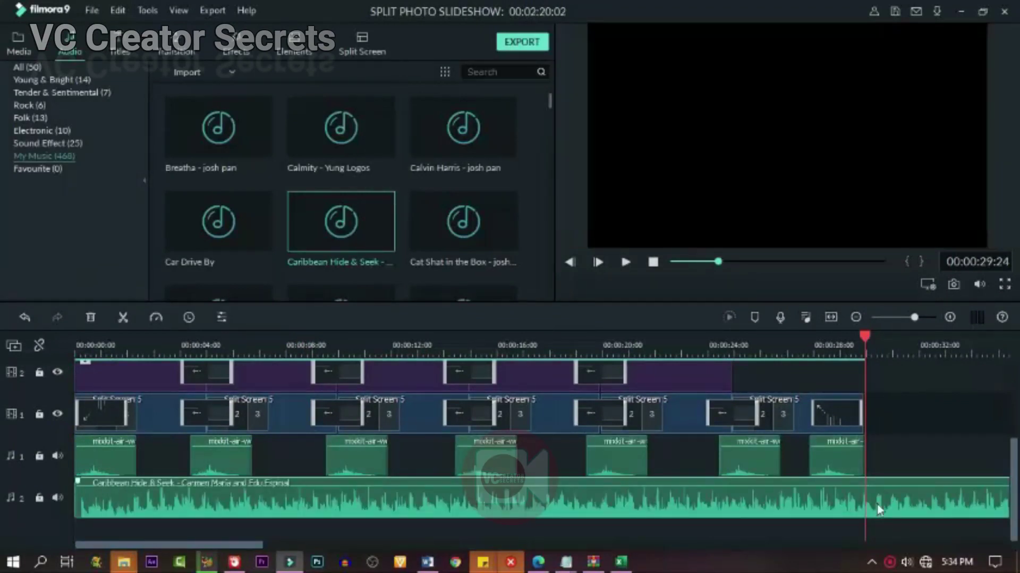
pyautogui.click(122, 315)
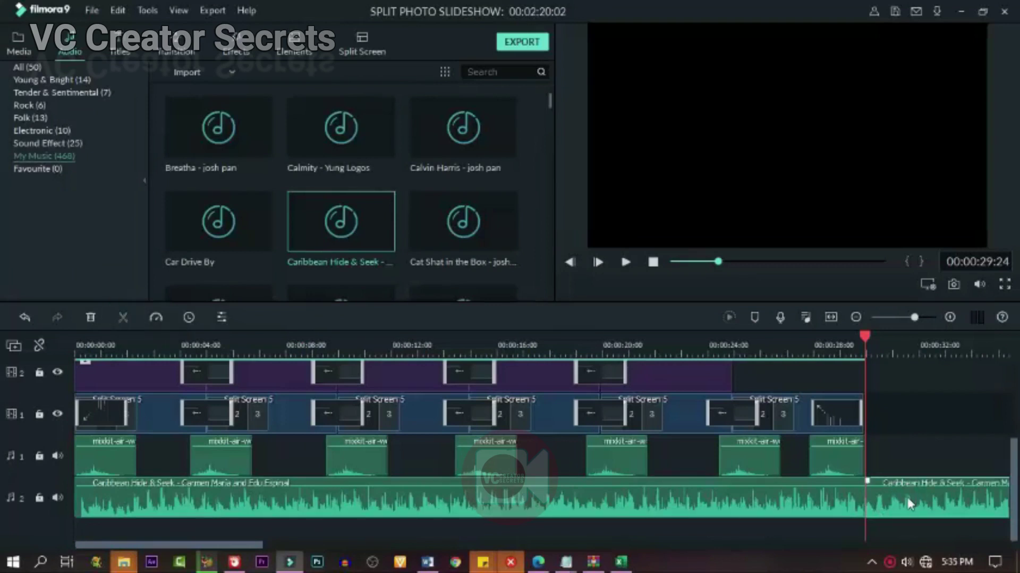
pyautogui.click(88, 317)
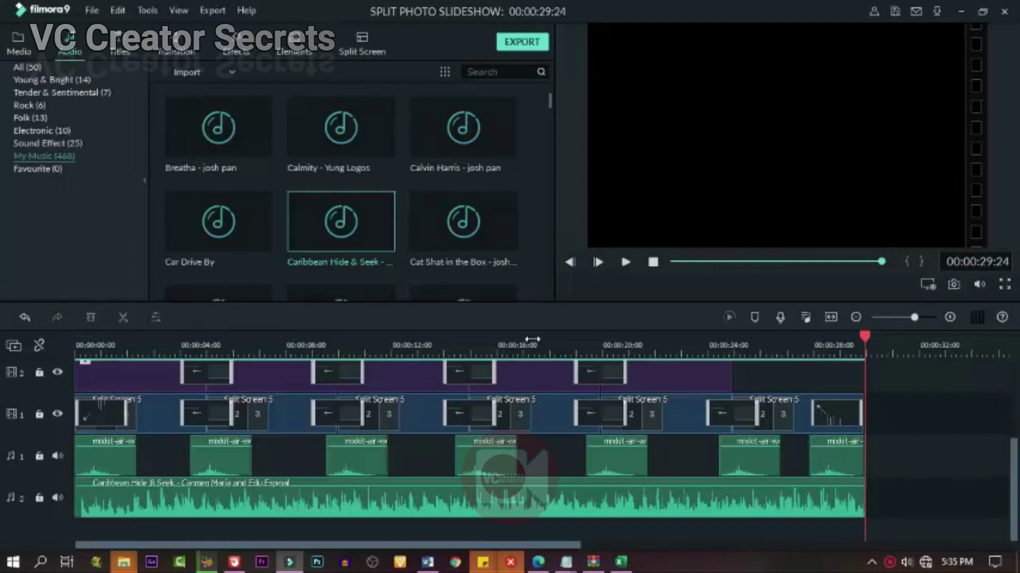
pyautogui.moveTo(866, 336); pyautogui.dragTo(79, 336)
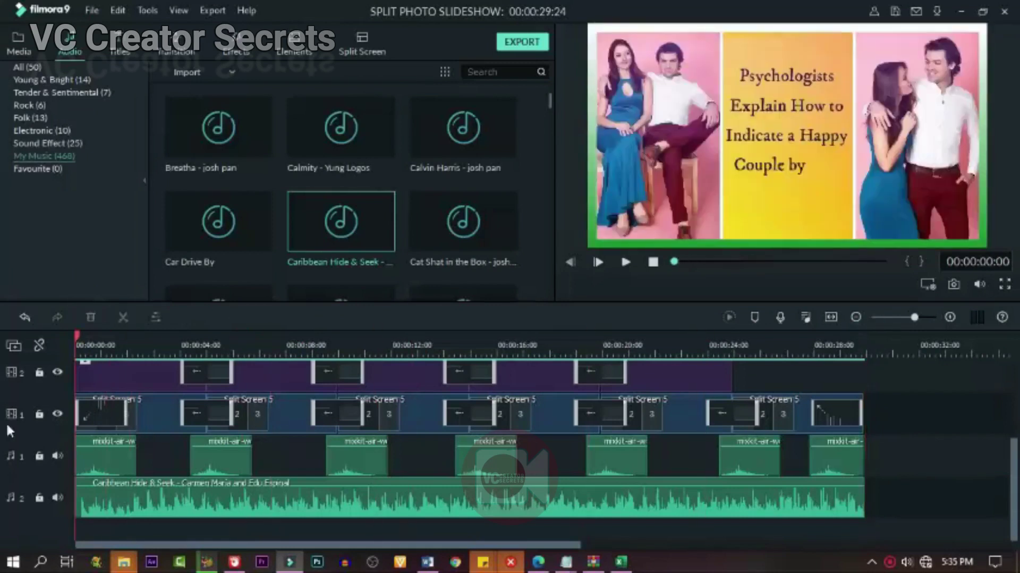
pyautogui.press('space')
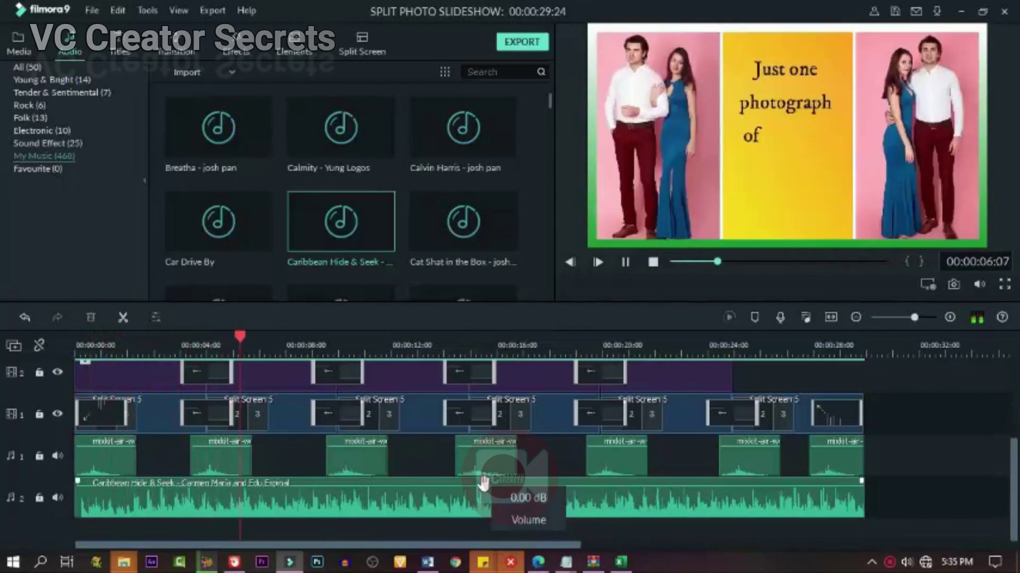
# Step: Turn the background music volume down and replay the slideshow to check the mix
pyautogui.doubleClick(393, 498)
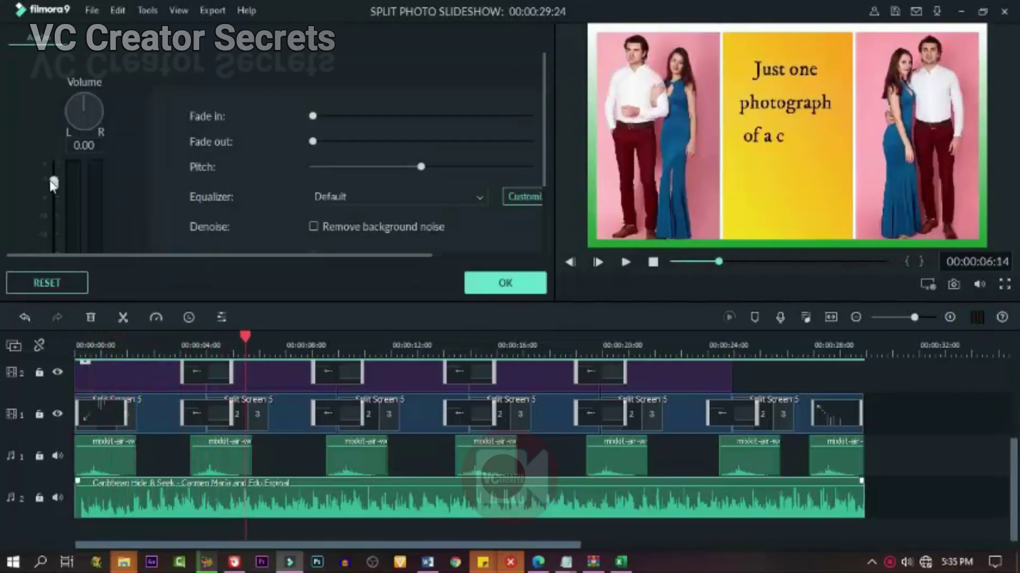
pyautogui.moveTo(55, 184); pyautogui.dragTo(58, 210)
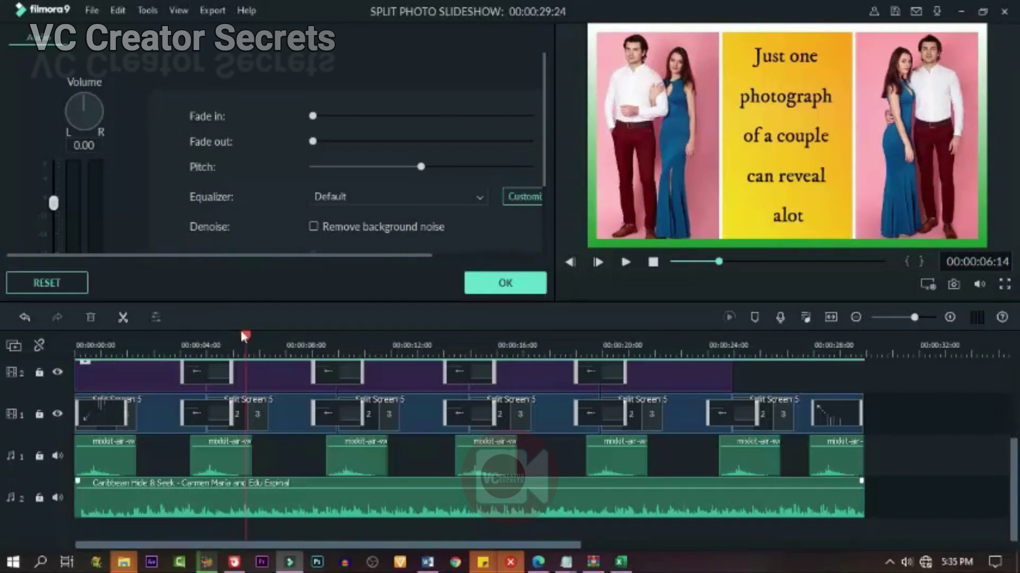
pyautogui.moveTo(244, 335); pyautogui.dragTo(78, 335)
pyautogui.press('space')
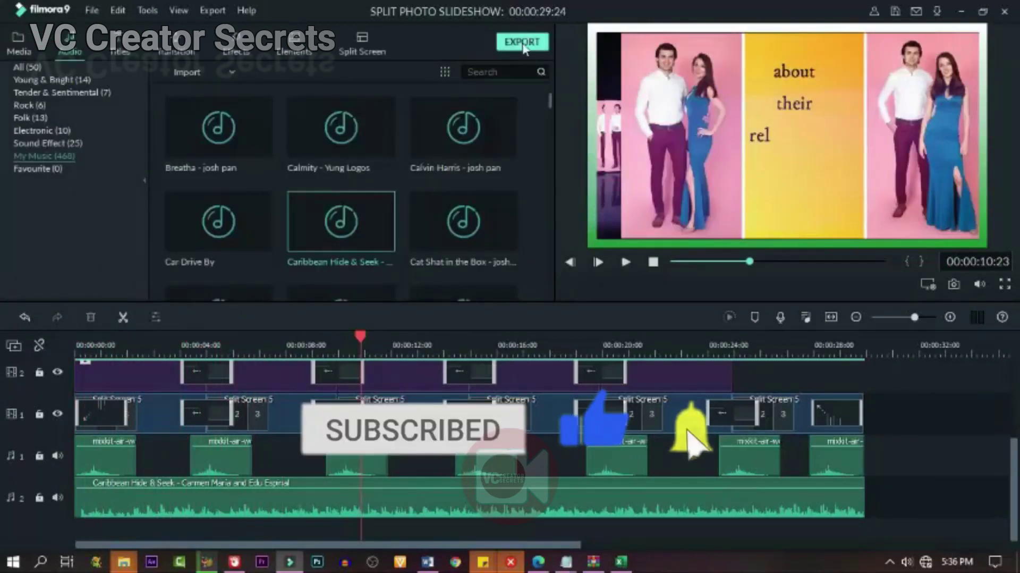
pyautogui.click(523, 47)
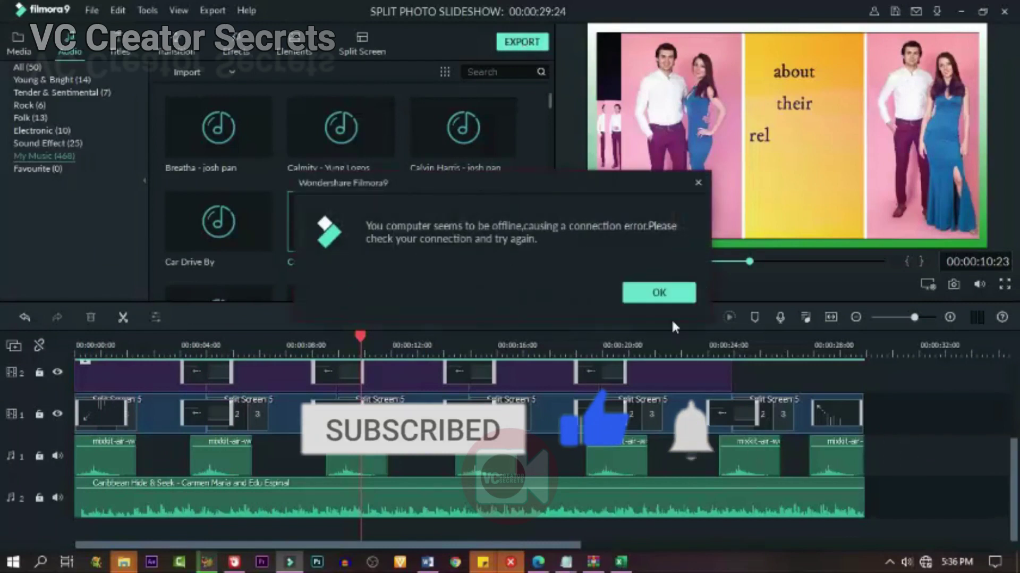
pyautogui.click(644, 293)
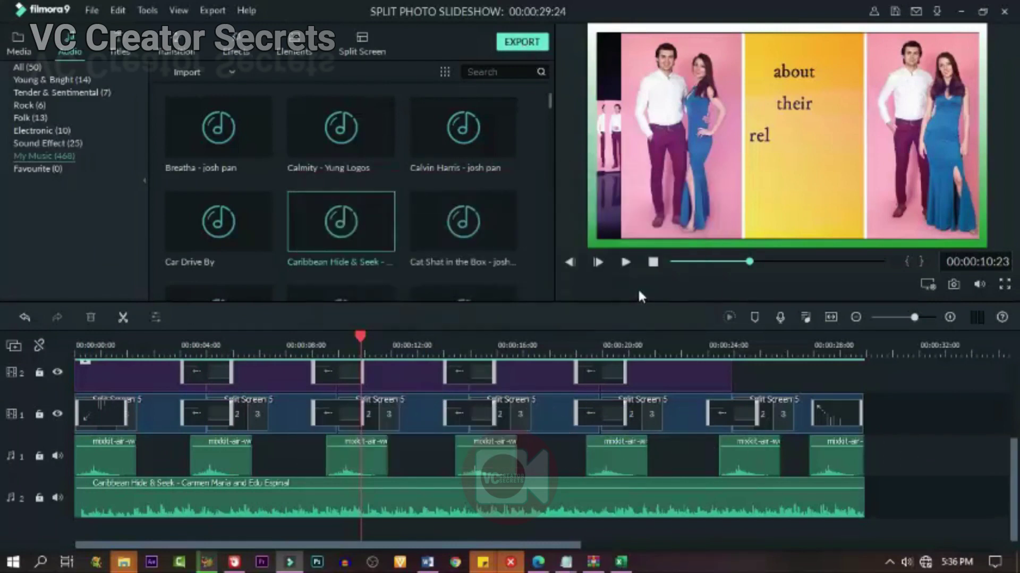